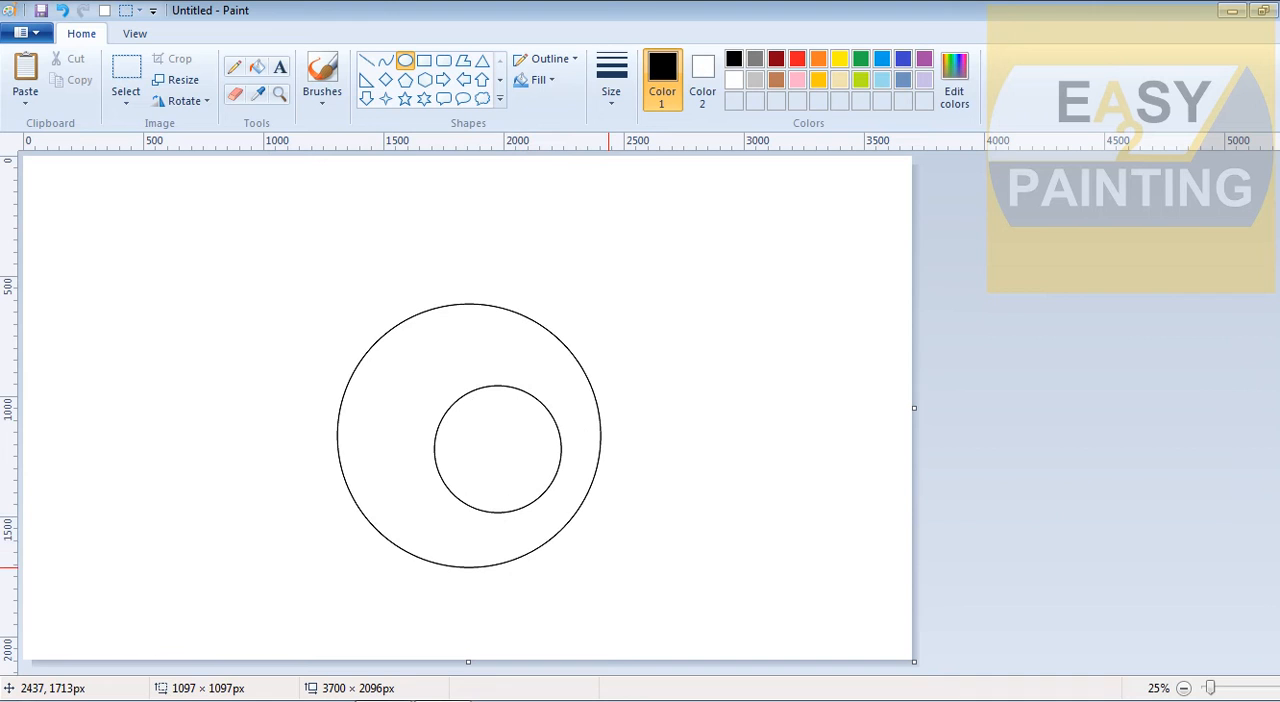
Move and resize the large circle into an ellipse of about 881 × 797 px centred around the small circle
left_click_drag(461, 397, 499, 429)
left_click_drag(606, 568, 585, 527)
mouse_move(529, 477)
left_mouse_down()
mouse_move(560, 493)
mouse_move(545, 493)
left_mouse_up()
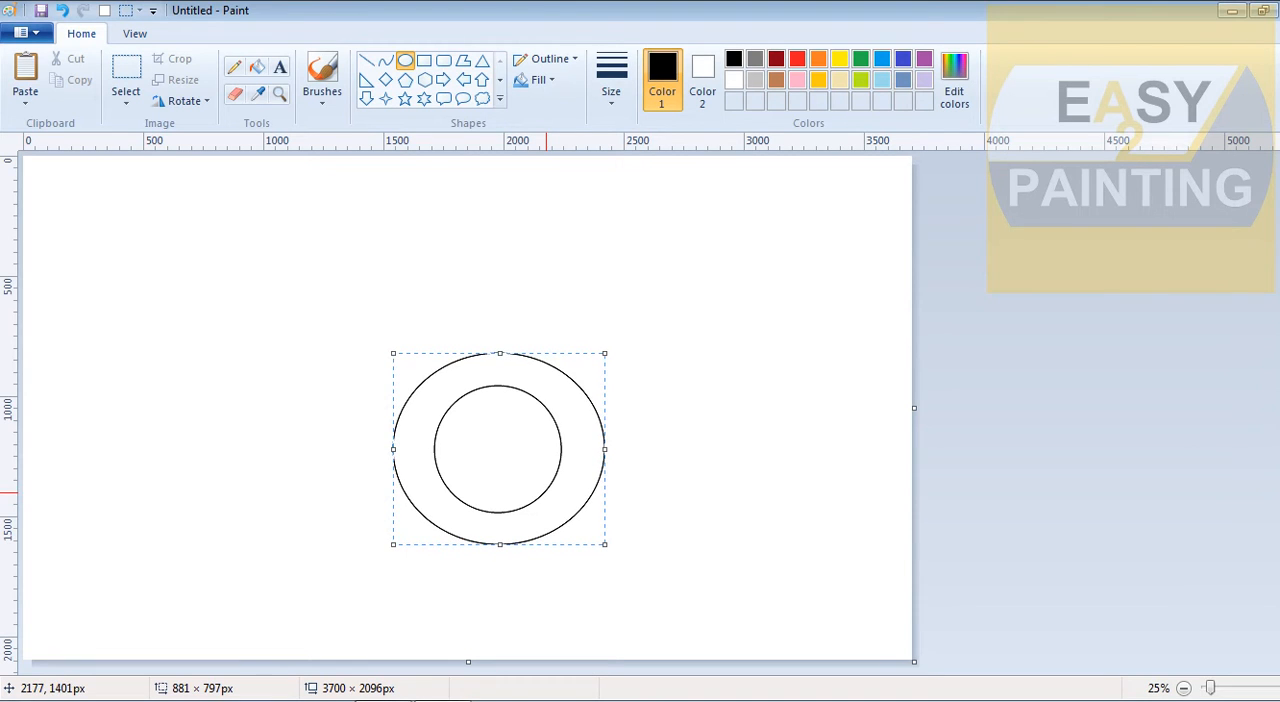
left_click(700, 440)
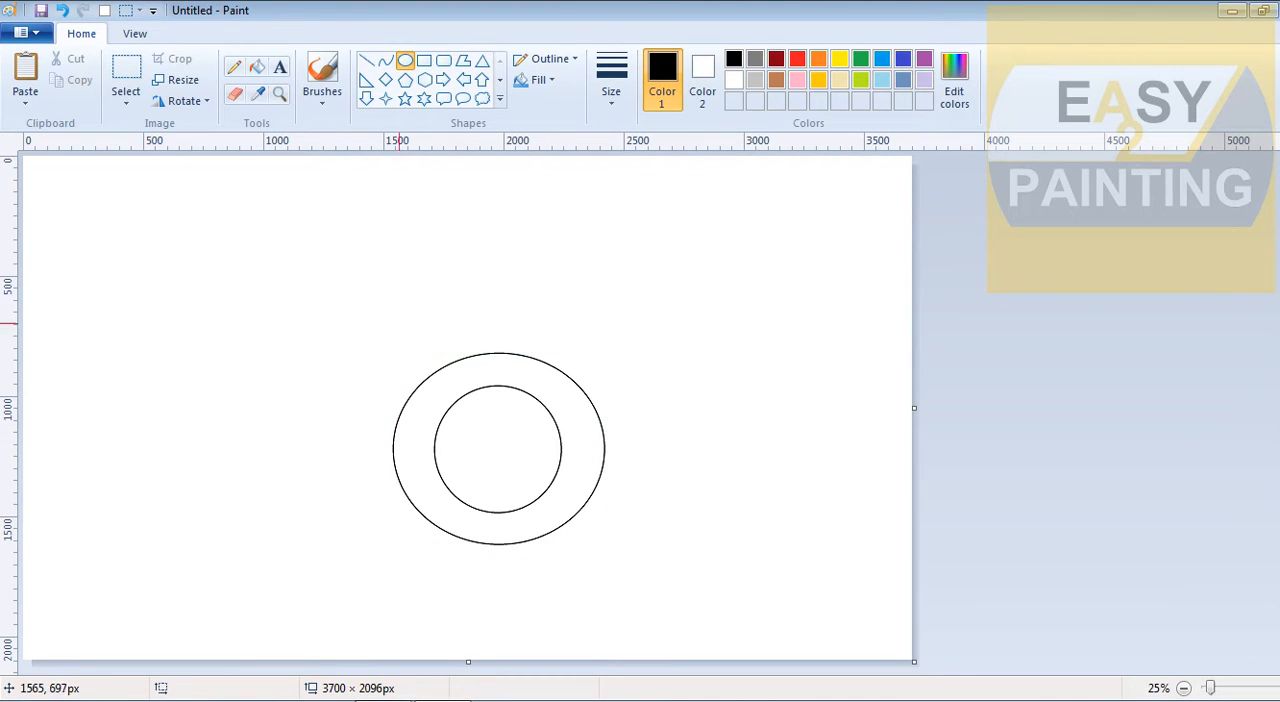
Draw a third, larger black ellipse surrounding the two existing ones, extending further below them than above
left_click_drag(343, 313, 673, 596)
left_click_drag(626, 529, 622, 531)
left_click(827, 494)
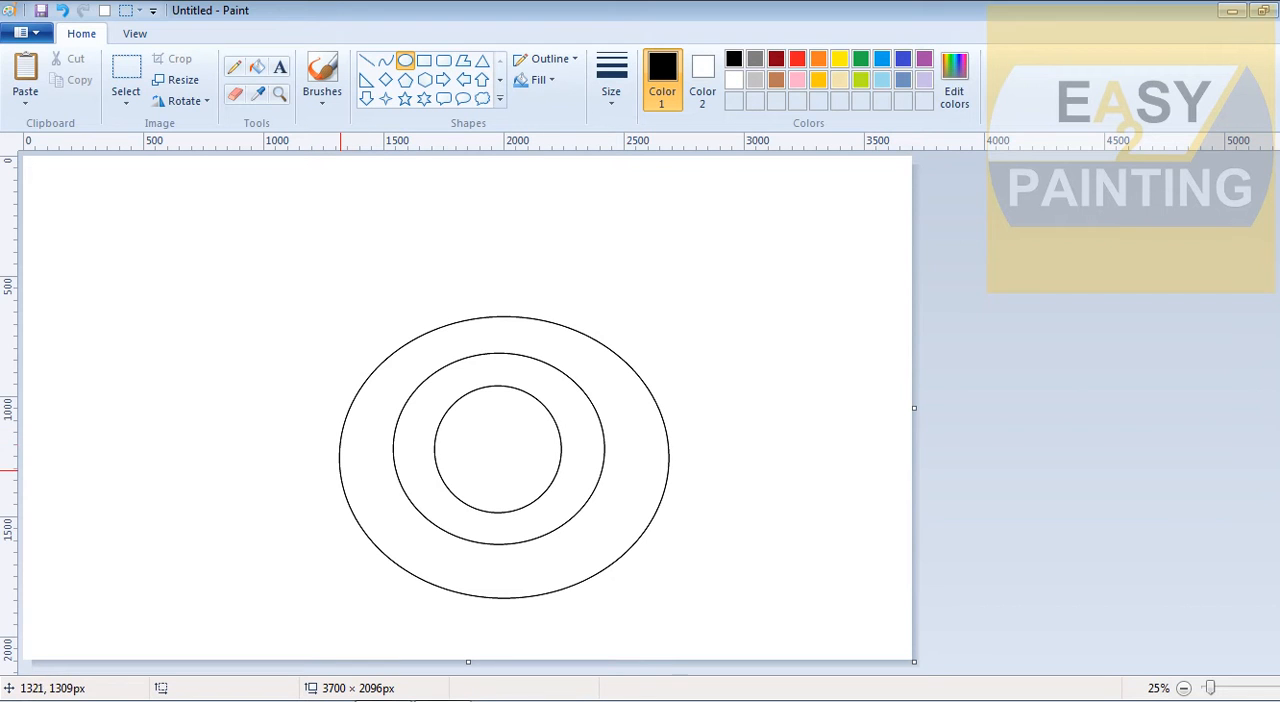
Outline the slanted lower-left arm and the horizontal left arm with the Polygon shape, starting at the outer ellipse's left edge
left_click(463, 60)
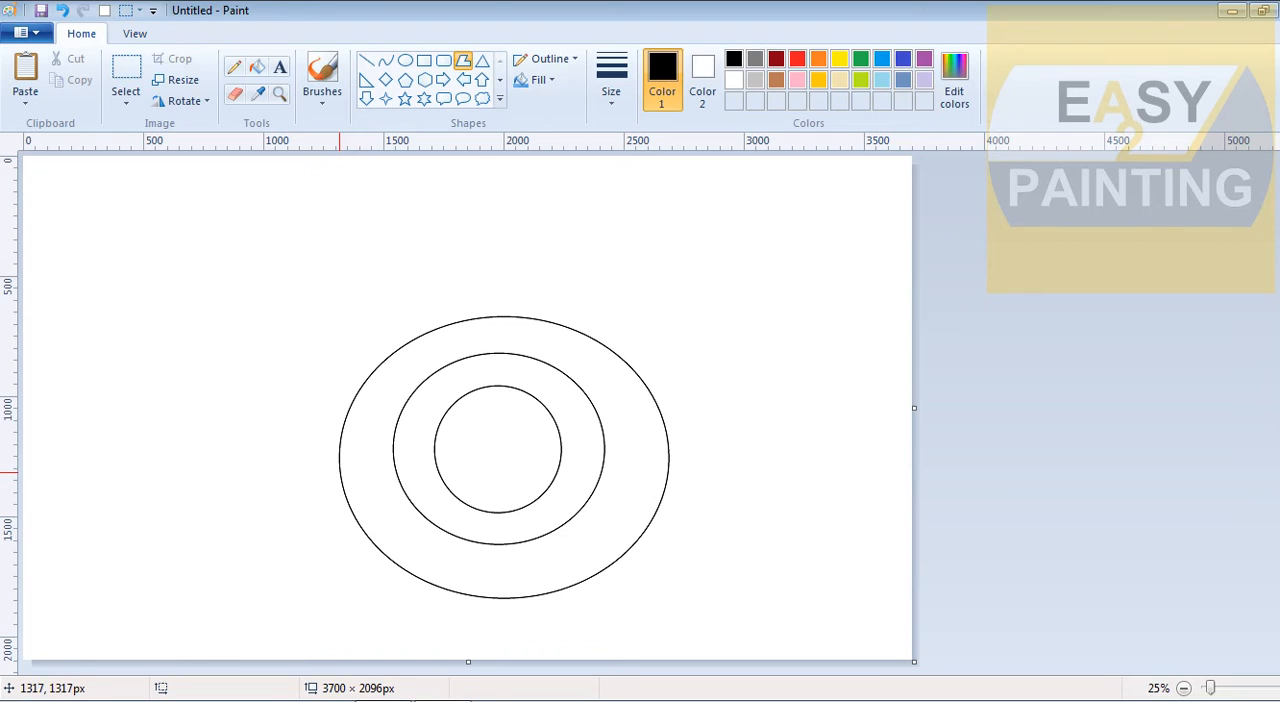
left_click_drag(340, 456, 284, 580)
left_click_drag(207, 544, 233, 551)
left_click(379, 347)
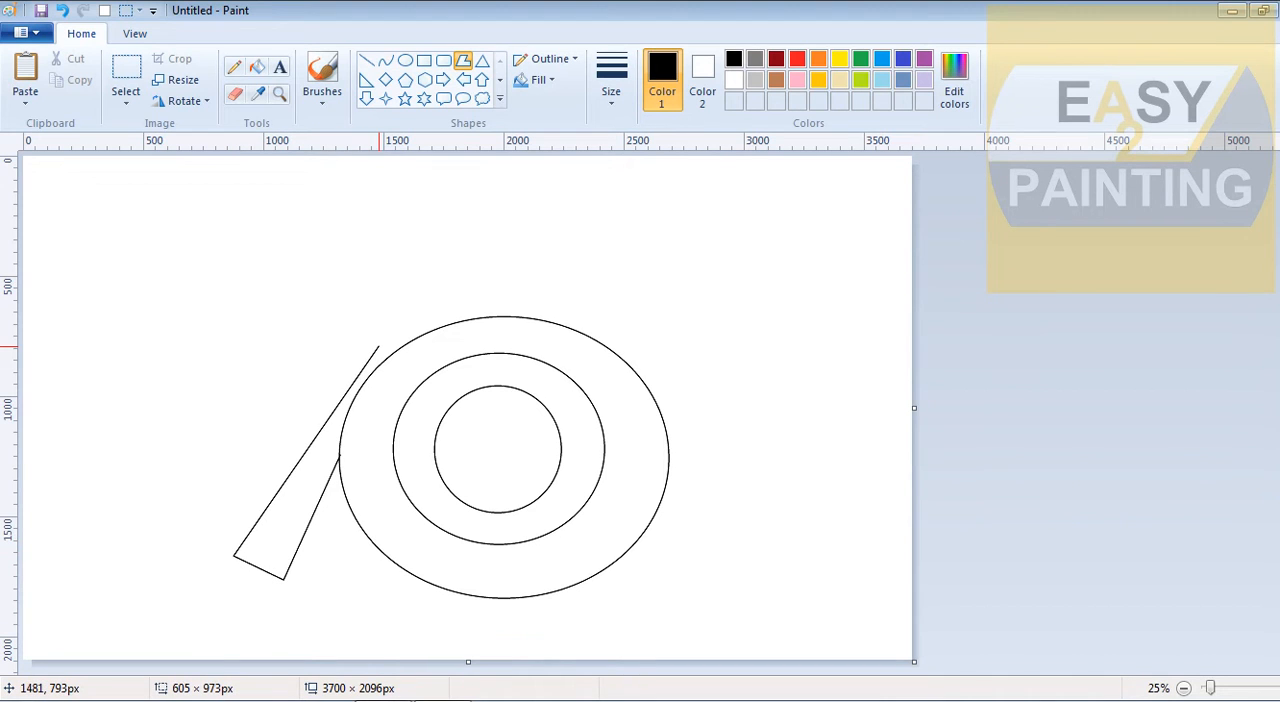
left_click_drag(379, 347, 344, 343)
left_click(224, 367)
mouse_move(223, 367)
left_mouse_down()
mouse_move(210, 385)
mouse_move(219, 343)
left_mouse_up()
left_click(219, 292)
Add the slanted upper arm to the polygon and run its outline back along the outer ellipse's upper-left edge
left_click_drag(219, 291, 388, 215)
left_click_drag(518, 269, 622, 326)
left_click(668, 325)
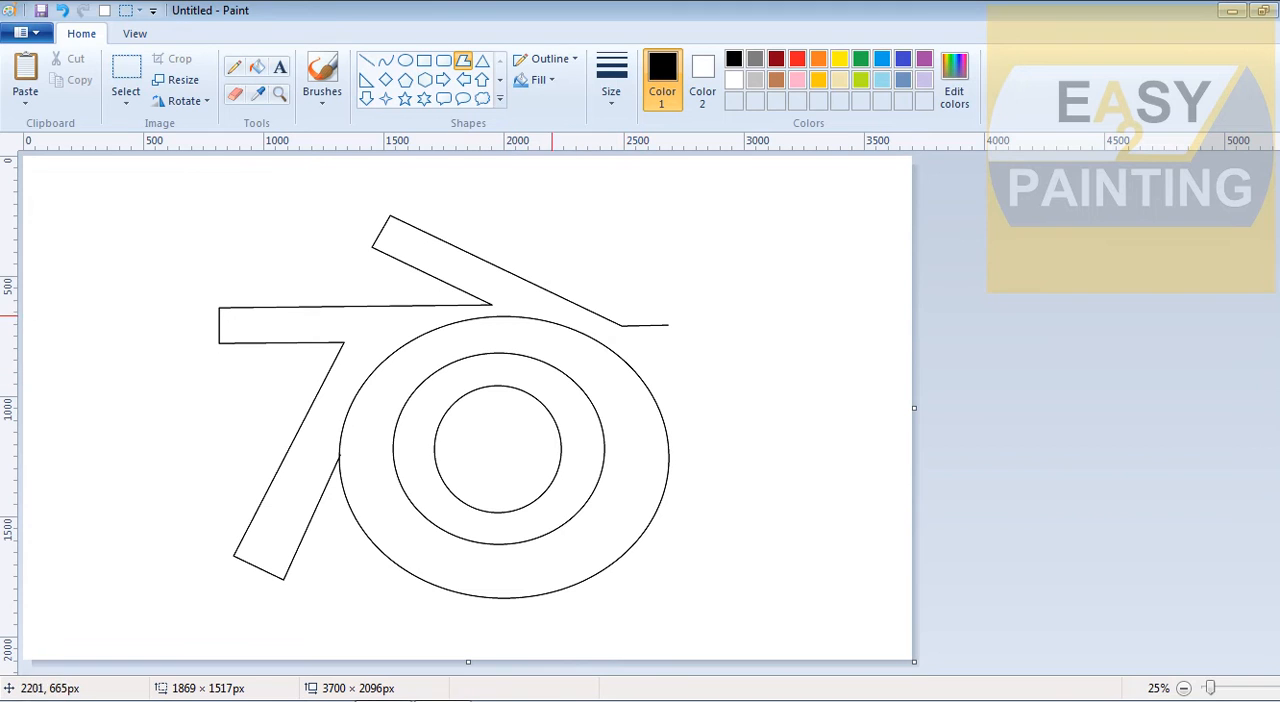
left_click(523, 315)
left_click(400, 340)
left_click(347, 402)
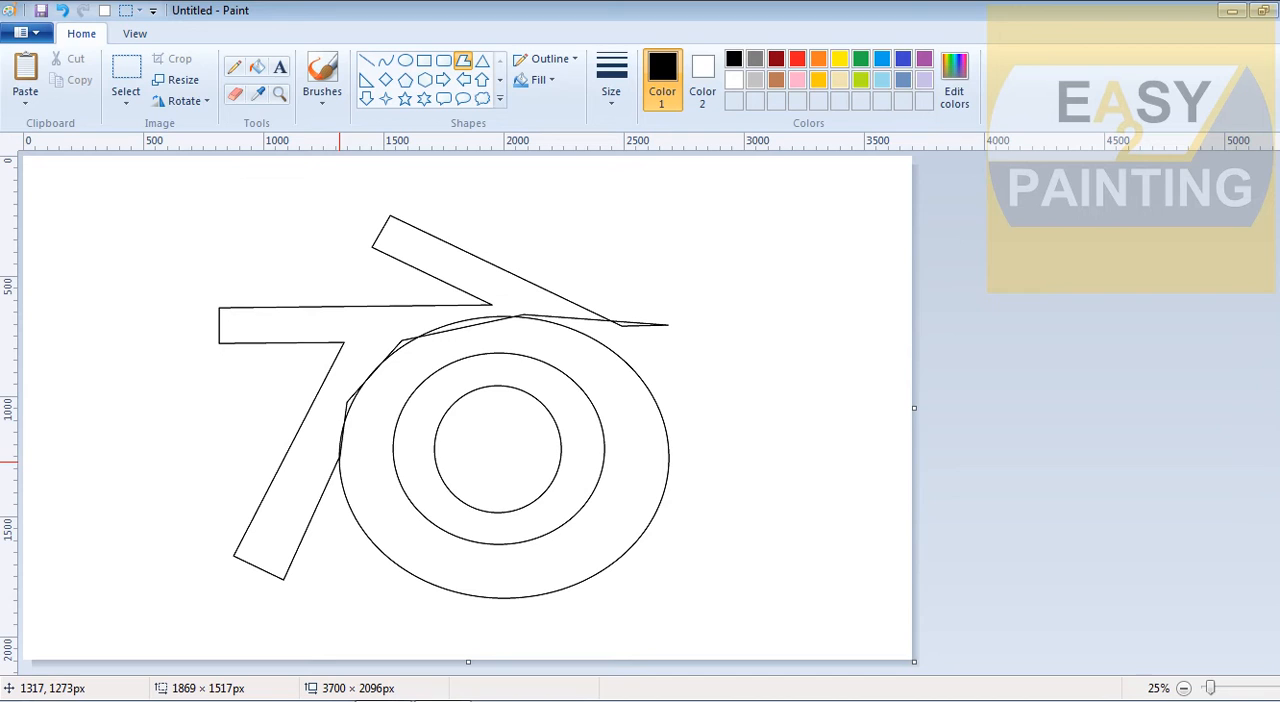
Fill the innermost circle with bright blue
left_click(257, 66)
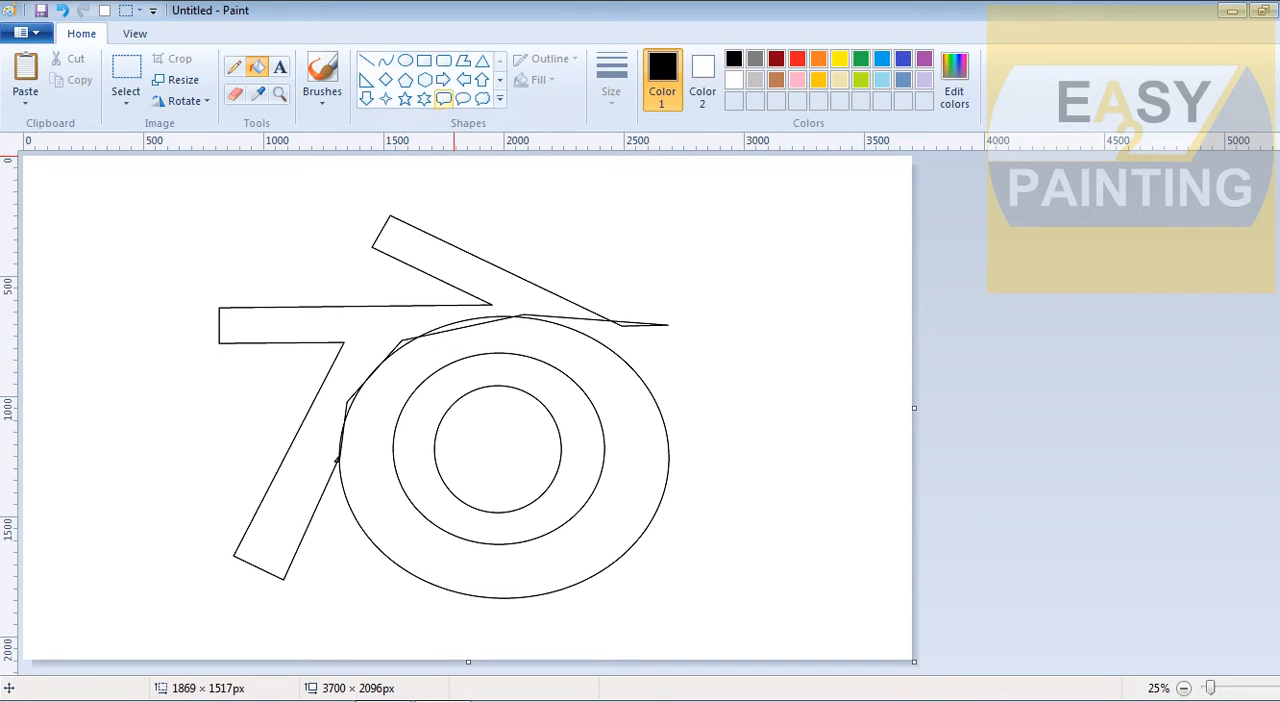
left_click(882, 59)
left_click(518, 432)
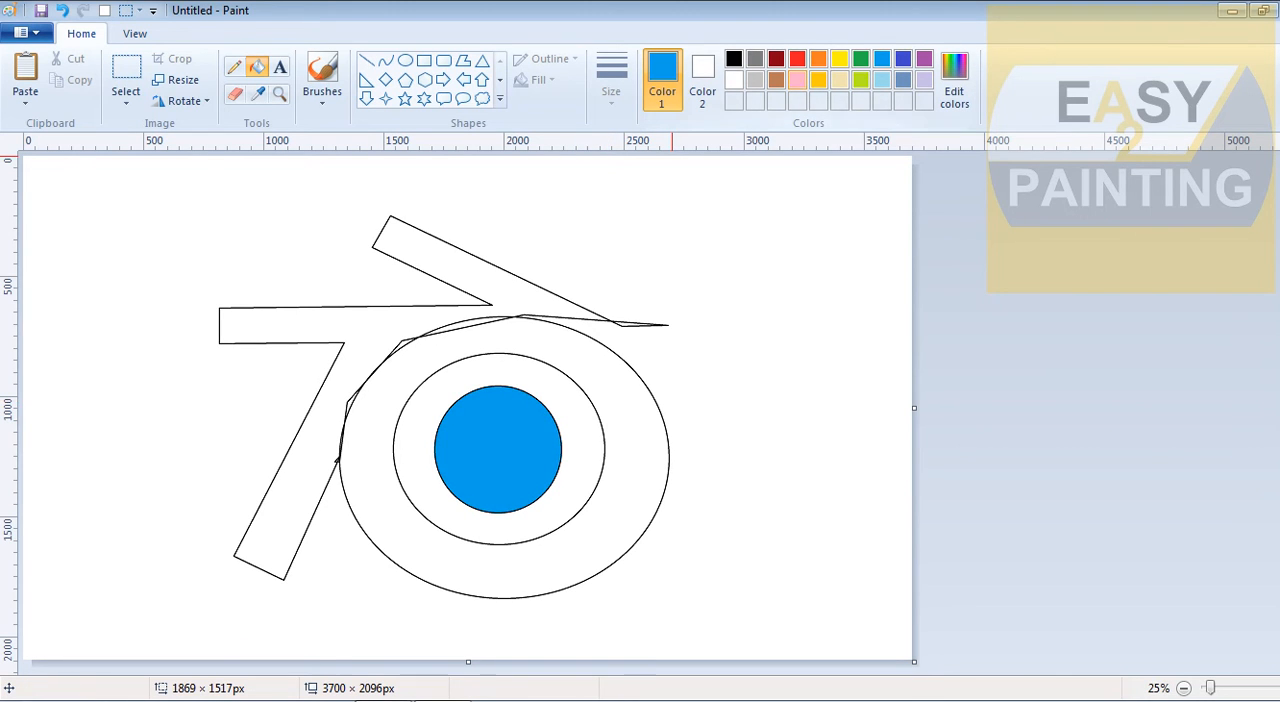
Fill the outer ring, the three arms and their outer black outlines with gold
left_click(818, 80)
left_click(606, 400)
left_click(420, 335)
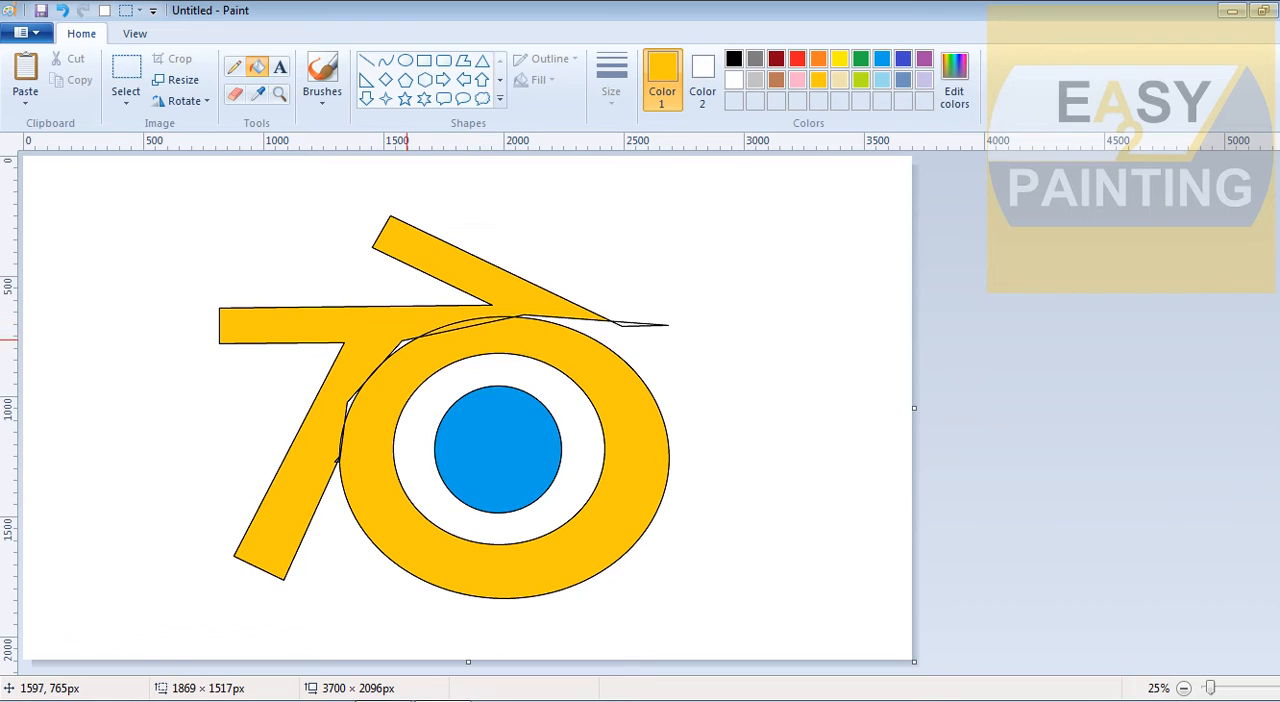
left_click(397, 349)
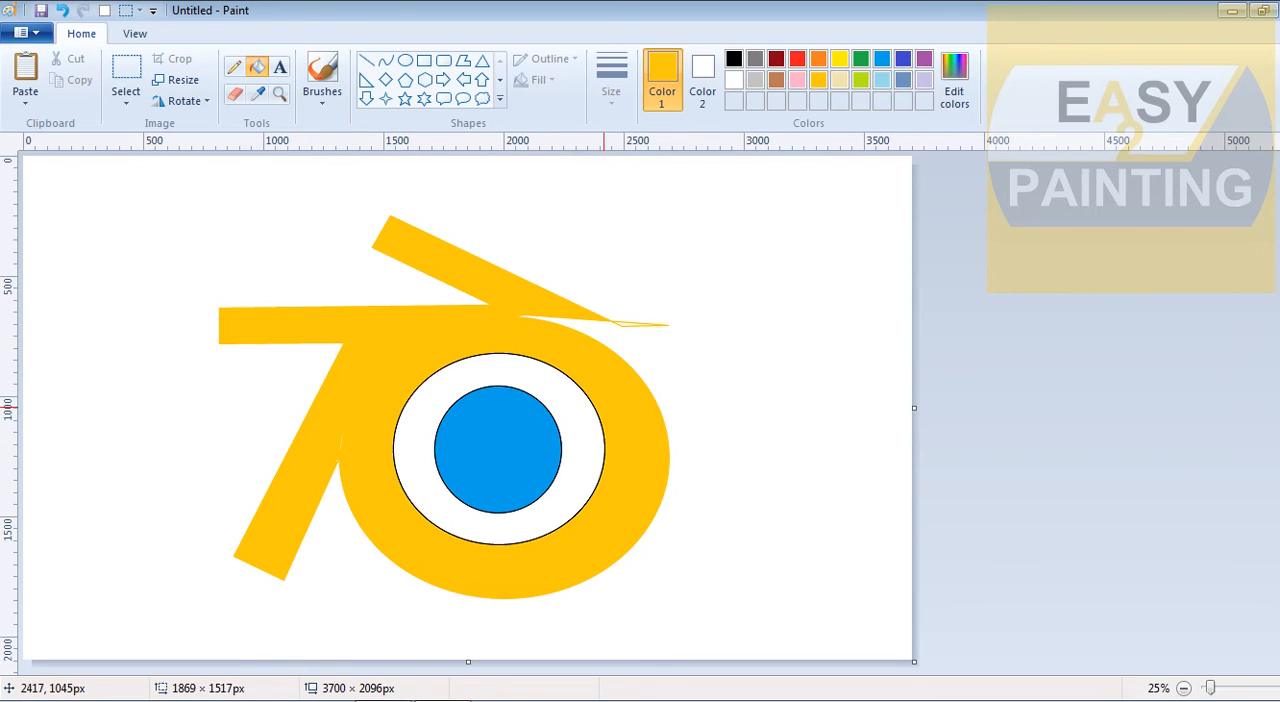
Recolour the middle ellipse's black outline gold and the blue circle's black outline white
left_click(599, 409)
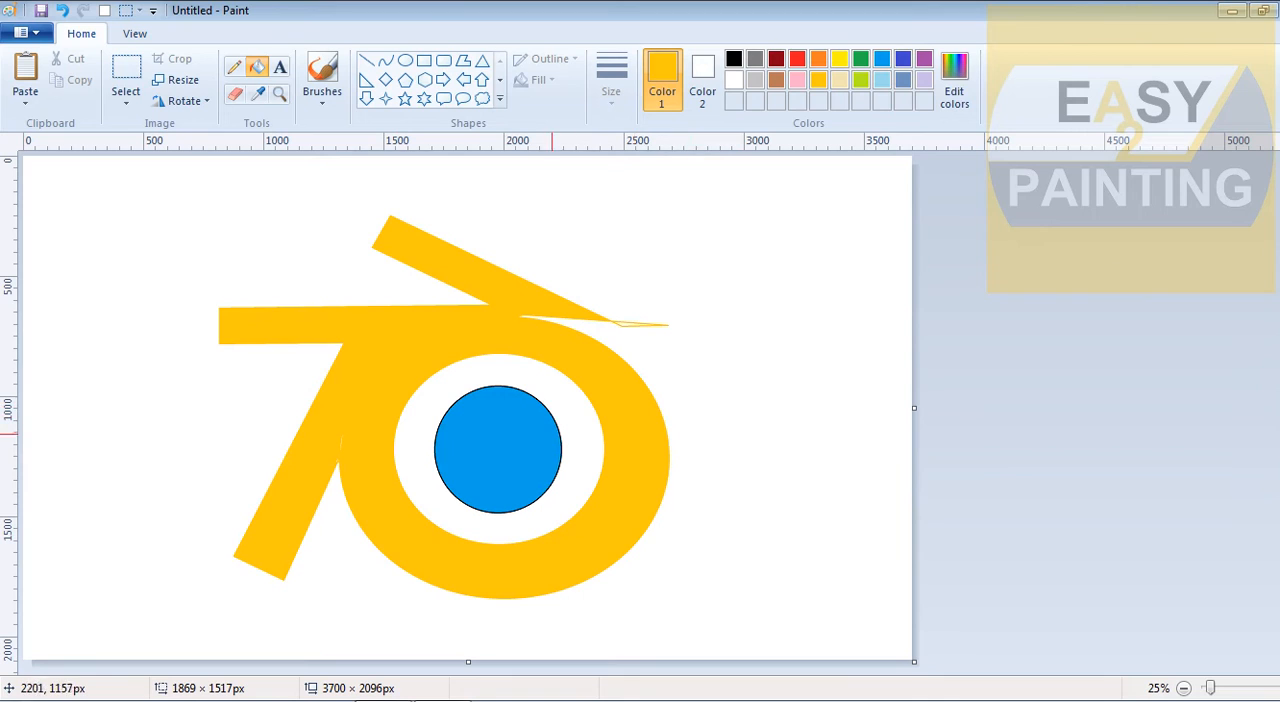
left_click(734, 80)
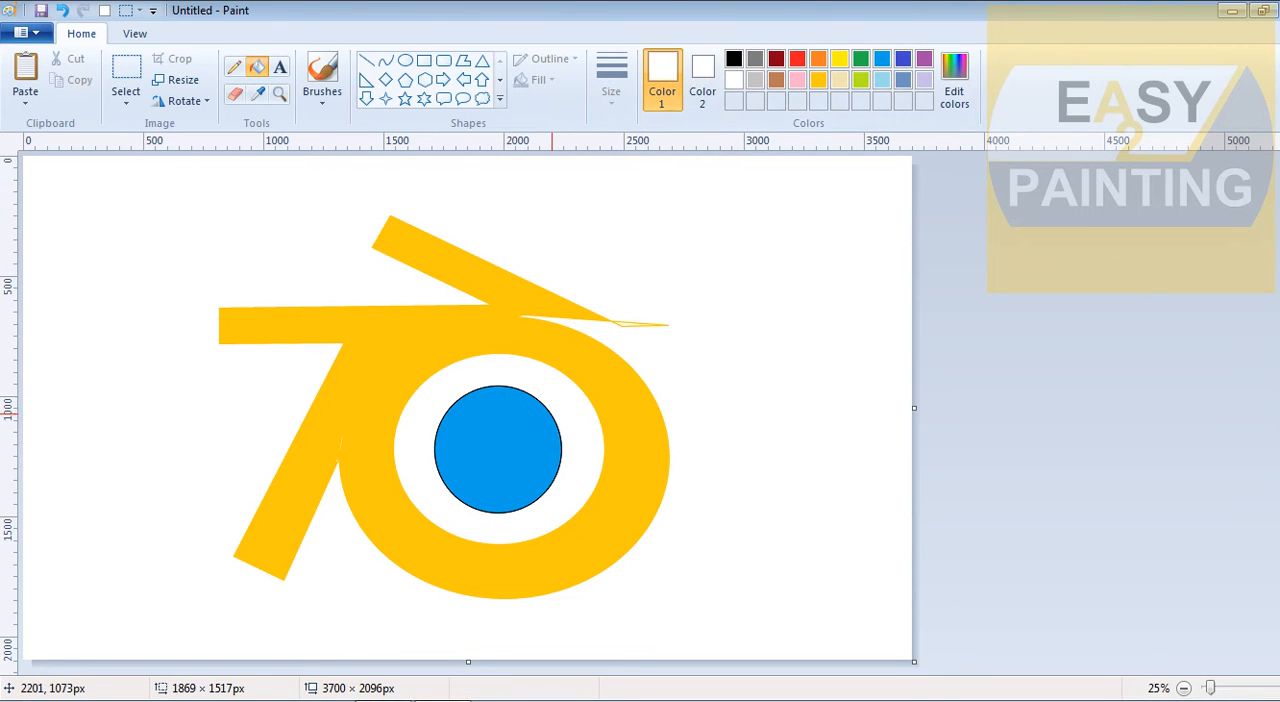
left_click(556, 416)
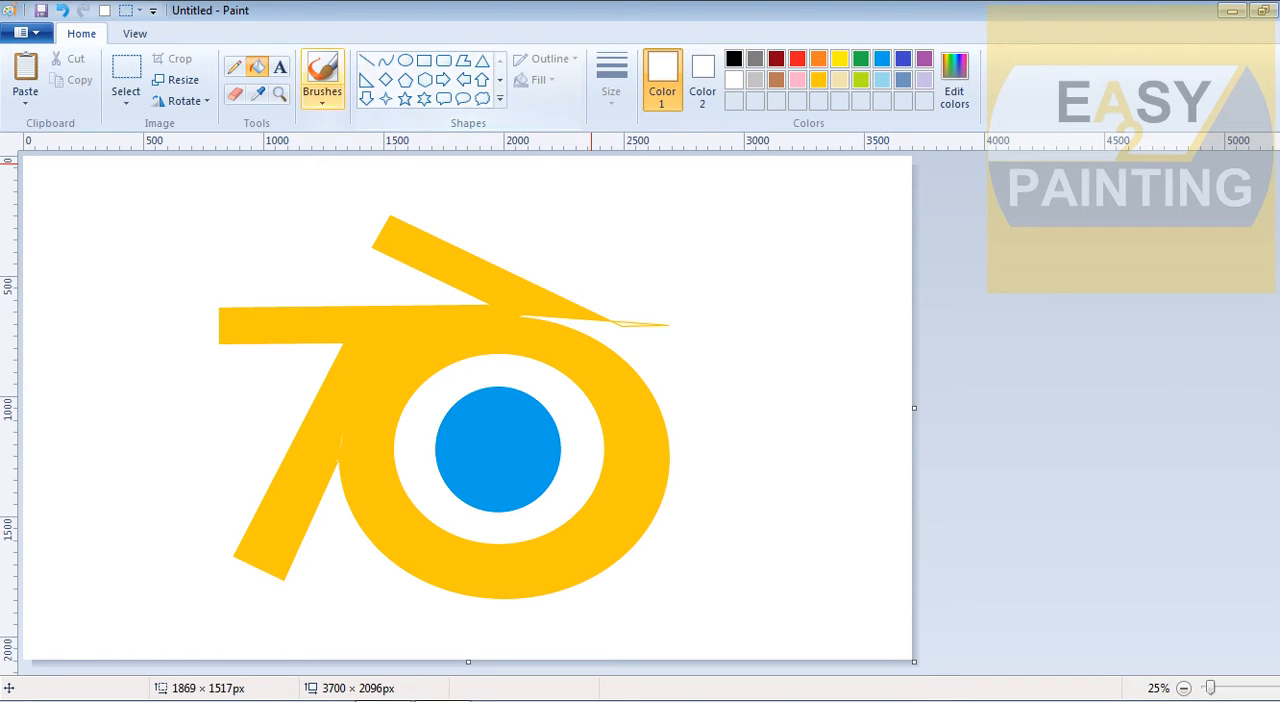
Draw a pink-outlined ellipse of about 1069 × 985 px over the right part of the ring, touching the upper arm
left_click(404, 60)
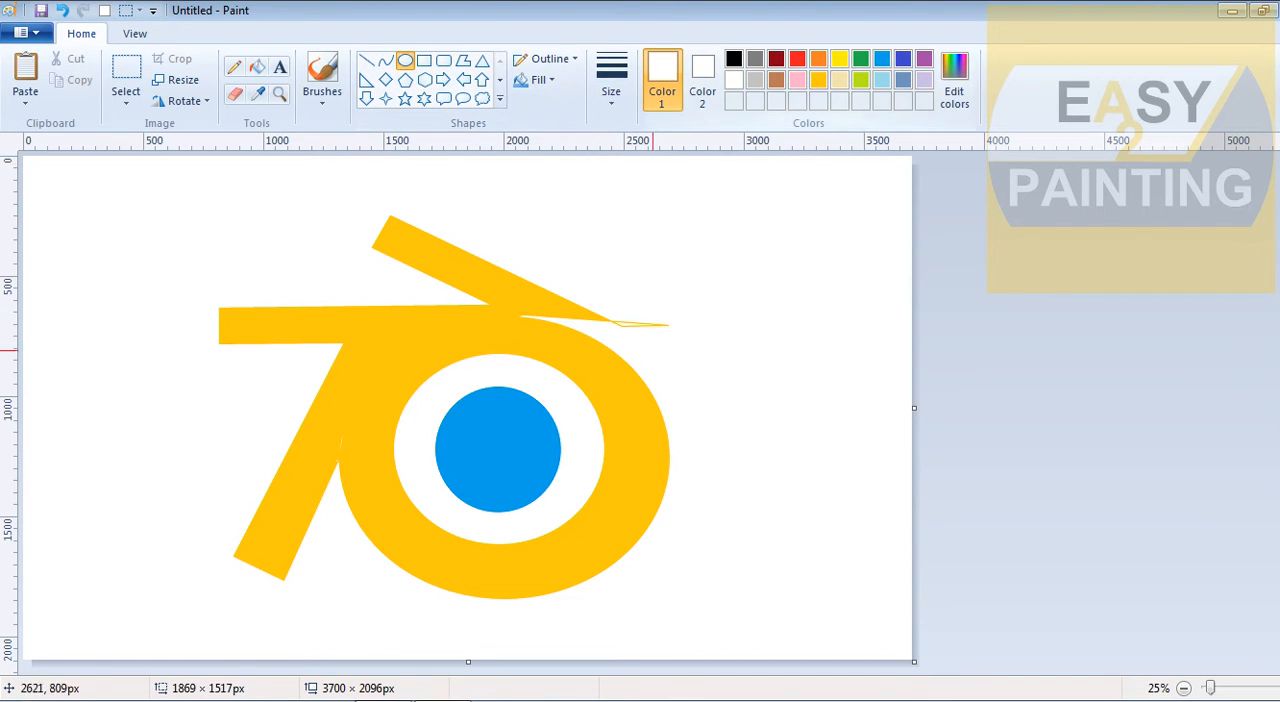
left_click(257, 93)
left_click(534, 344)
left_click_drag(425, 313, 678, 550)
left_click(797, 80)
left_click_drag(533, 333, 525, 321)
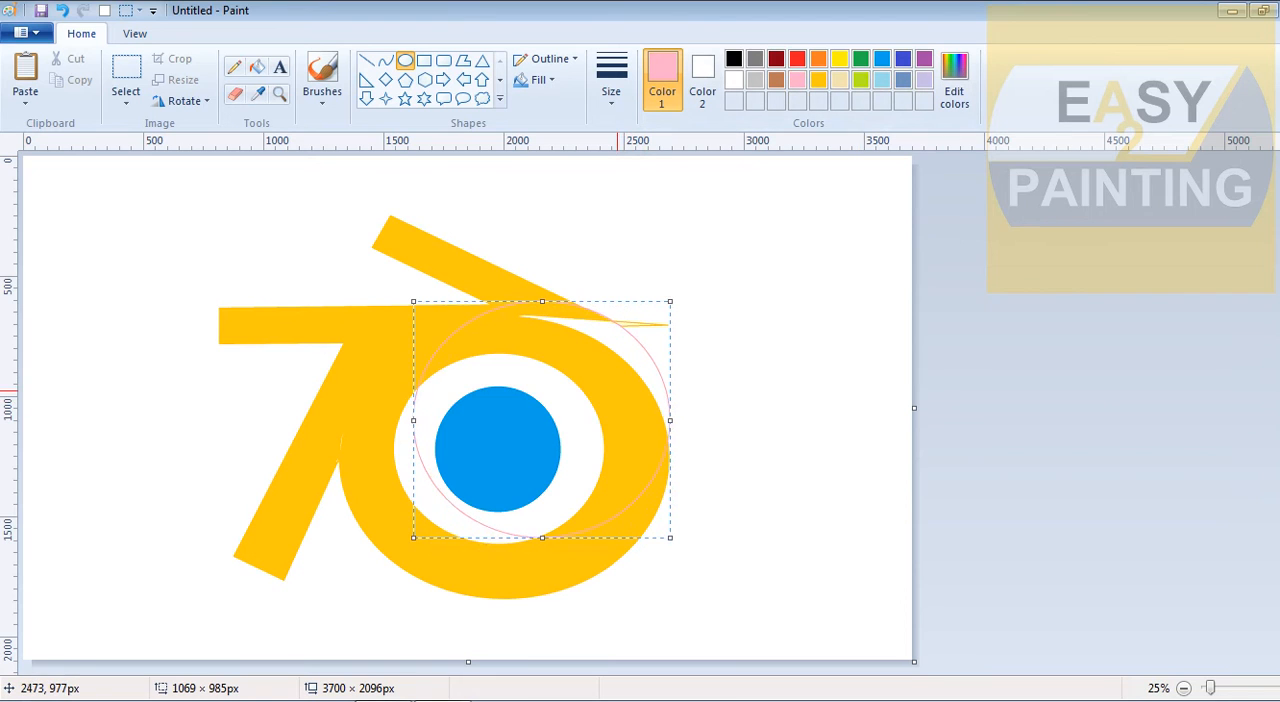
Stretch the pink ellipse downward to about 1077 × 1185 px along the ring's right edge and commit it
left_click_drag(617, 391, 616, 391)
left_click_drag(669, 537, 671, 585)
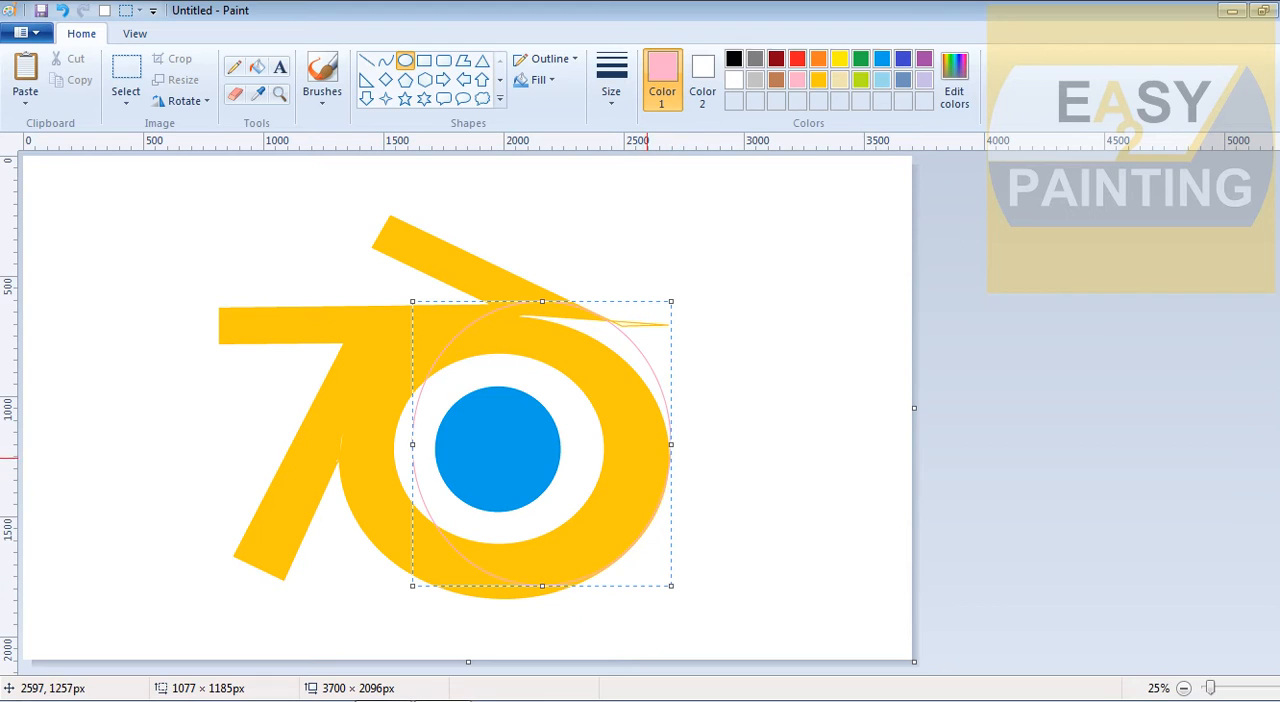
right_click(651, 456)
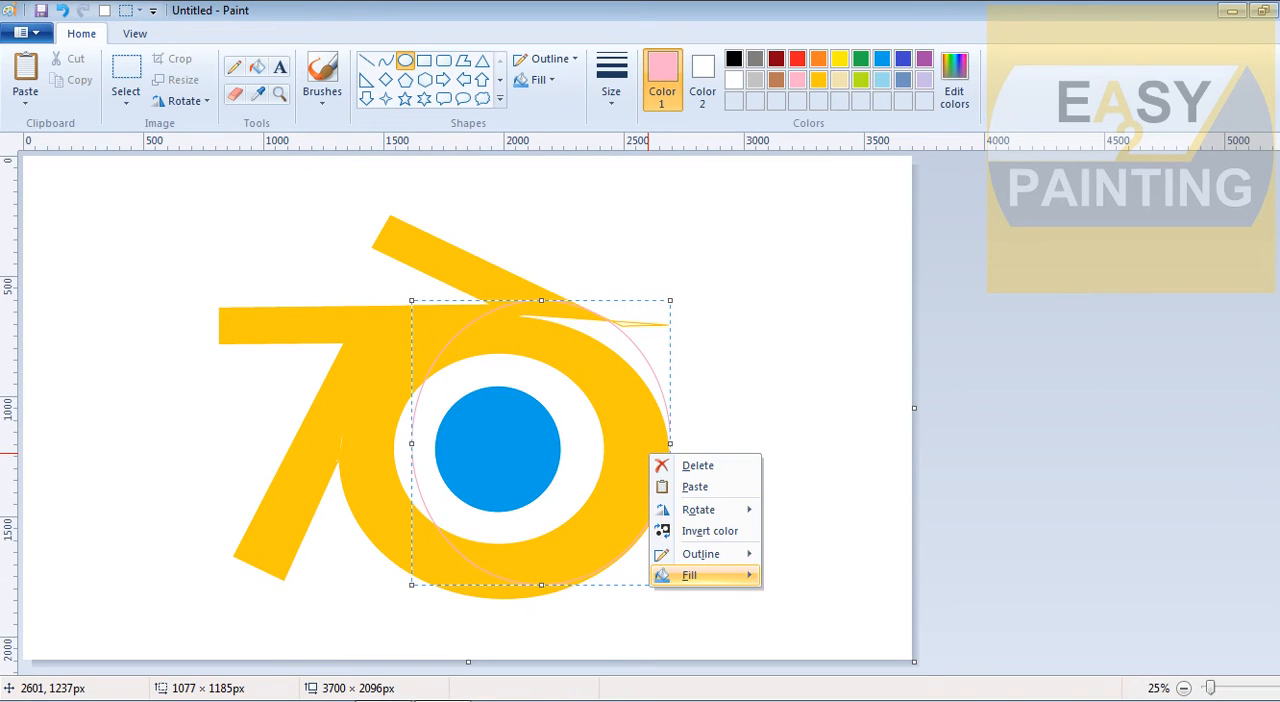
left_click(726, 382)
left_click(726, 382)
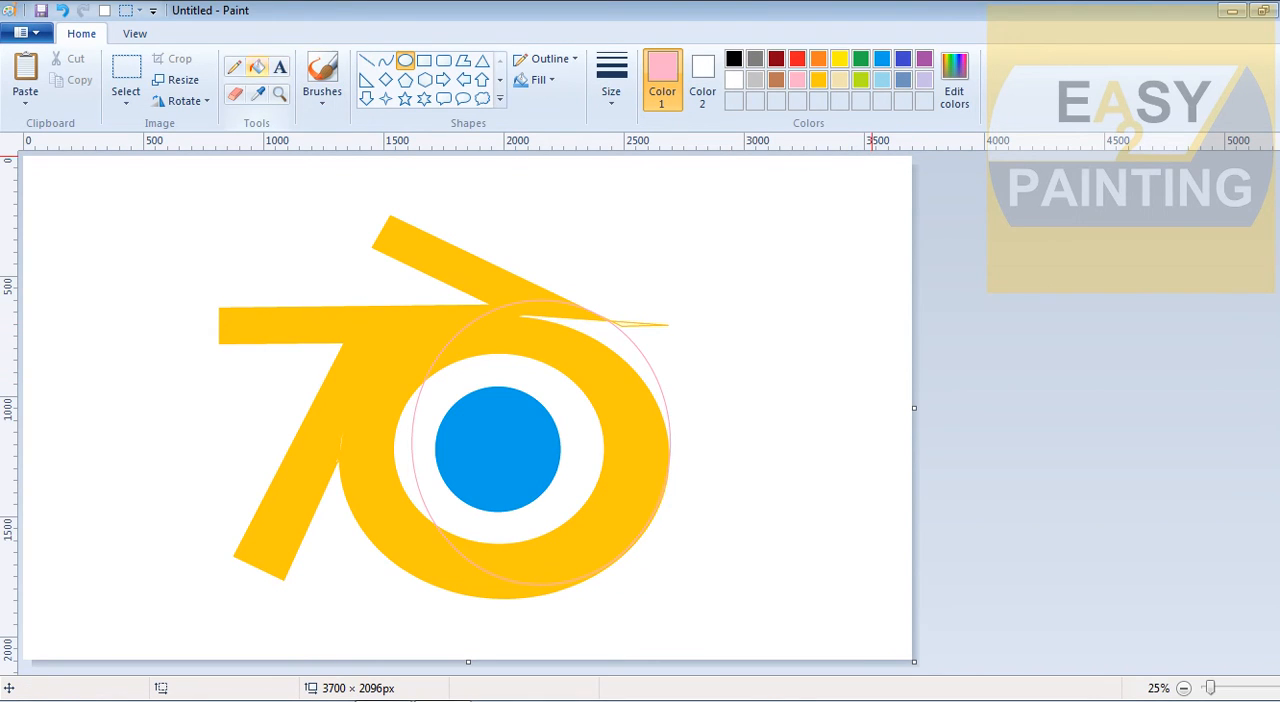
Sample the ring's gold and fill the white gap between the upper arm, the ring and the pink ellipse
left_click(257, 67)
left_click(257, 93)
left_click(529, 337)
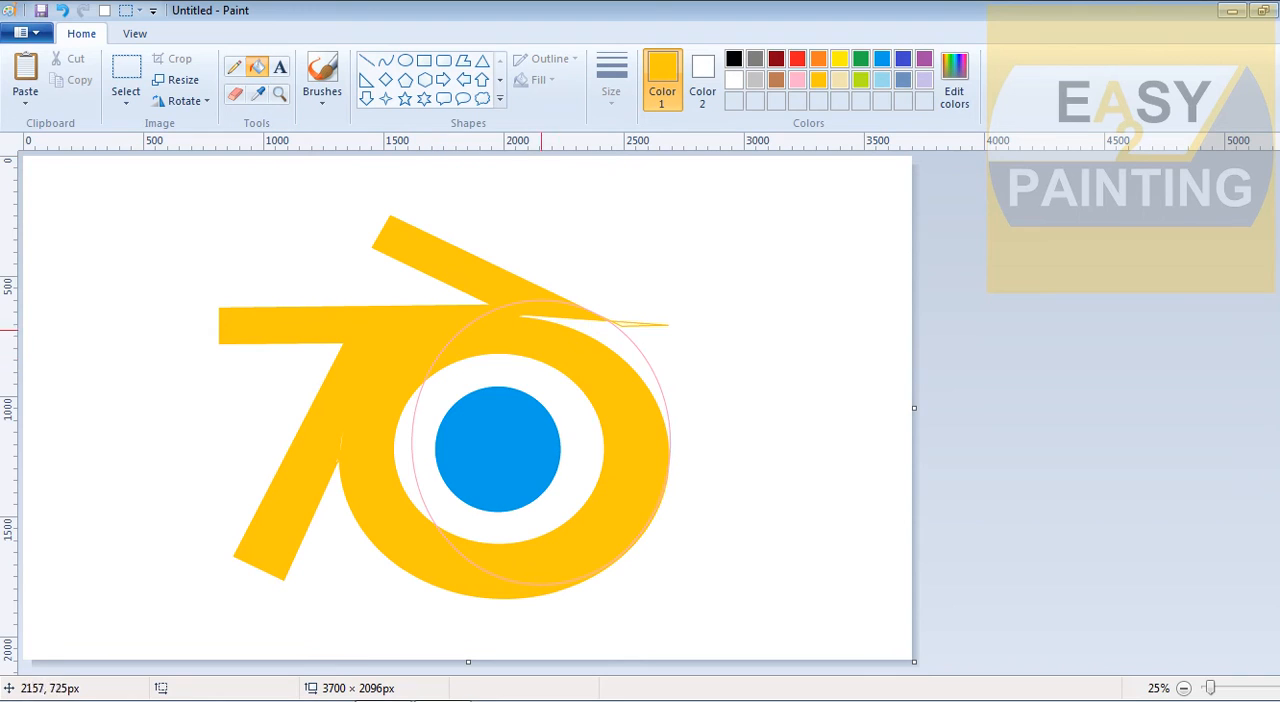
left_click(586, 325)
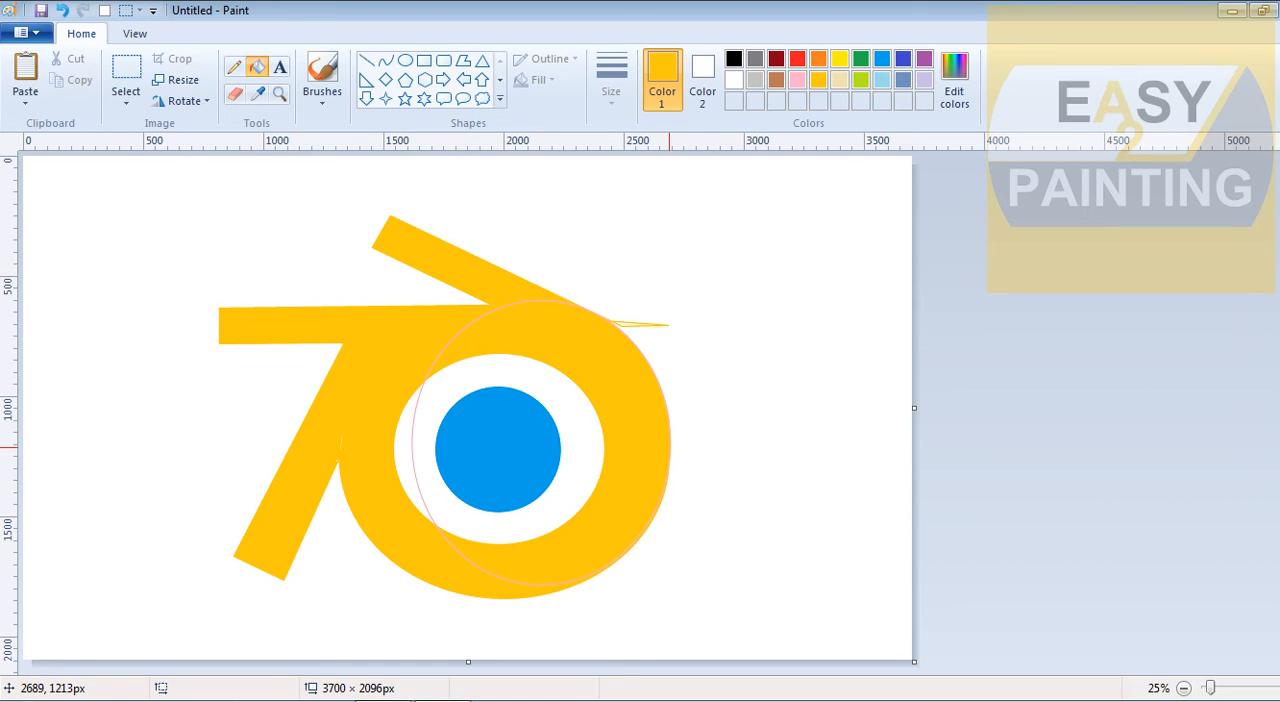
Draw a white straight line along the ring's upper-right edge, cutting the thin gold spike off the upper arm
left_click(1279, 688)
left_click_drag(655, 667, 973, 667)
scroll(700, 400, "down", 2)
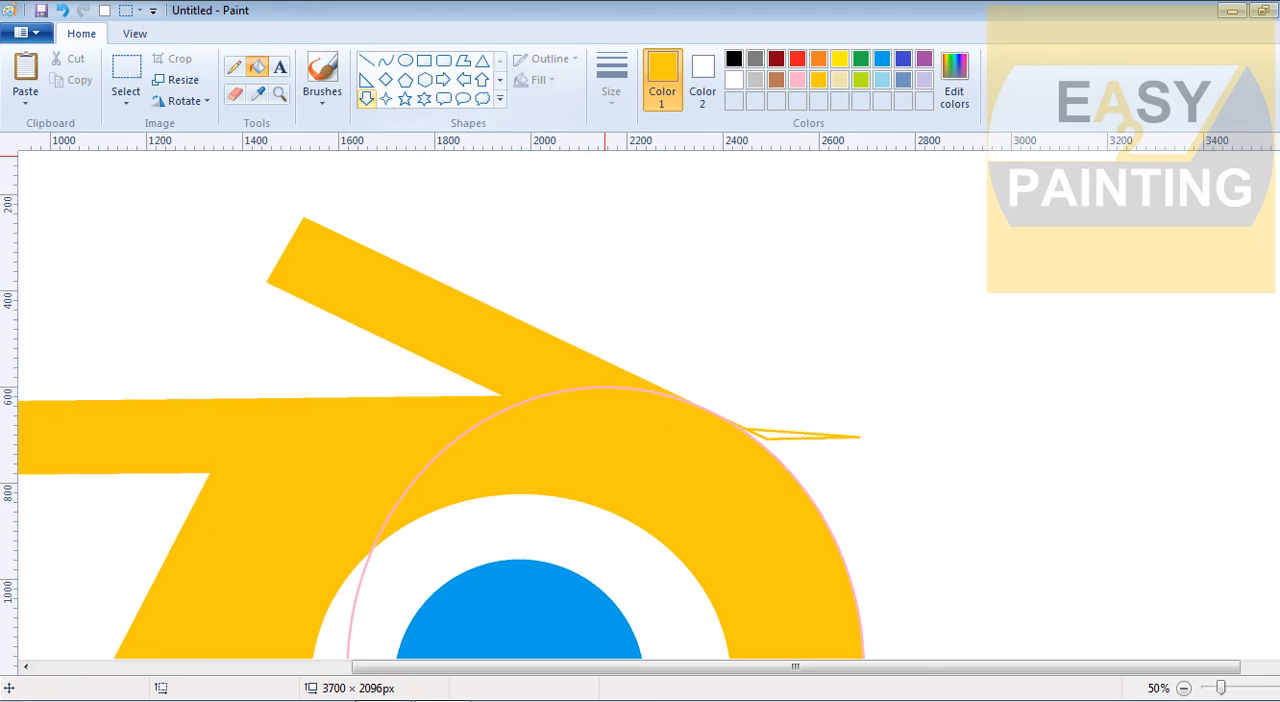
left_click(366, 61)
left_click(734, 80)
left_click_drag(716, 398, 801, 462)
key("ctrl+z")
left_click_drag(705, 399, 800, 469)
left_click(870, 466)
Cut the pink curve with short white lines where it enters and leaves the white area left of the blue circle
left_click_drag(1279, 366, 1279, 424)
left_click_drag(355, 452, 388, 412)
left_click(472, 450)
left_click(958, 322)
scroll(640, 405, "down", 3)
mouse_move(373, 513)
left_mouse_down()
mouse_move(415, 540)
mouse_move(369, 529)
mouse_move(377, 515)
mouse_move(390, 529)
left_mouse_up()
left_click(412, 528)
left_click(487, 506)
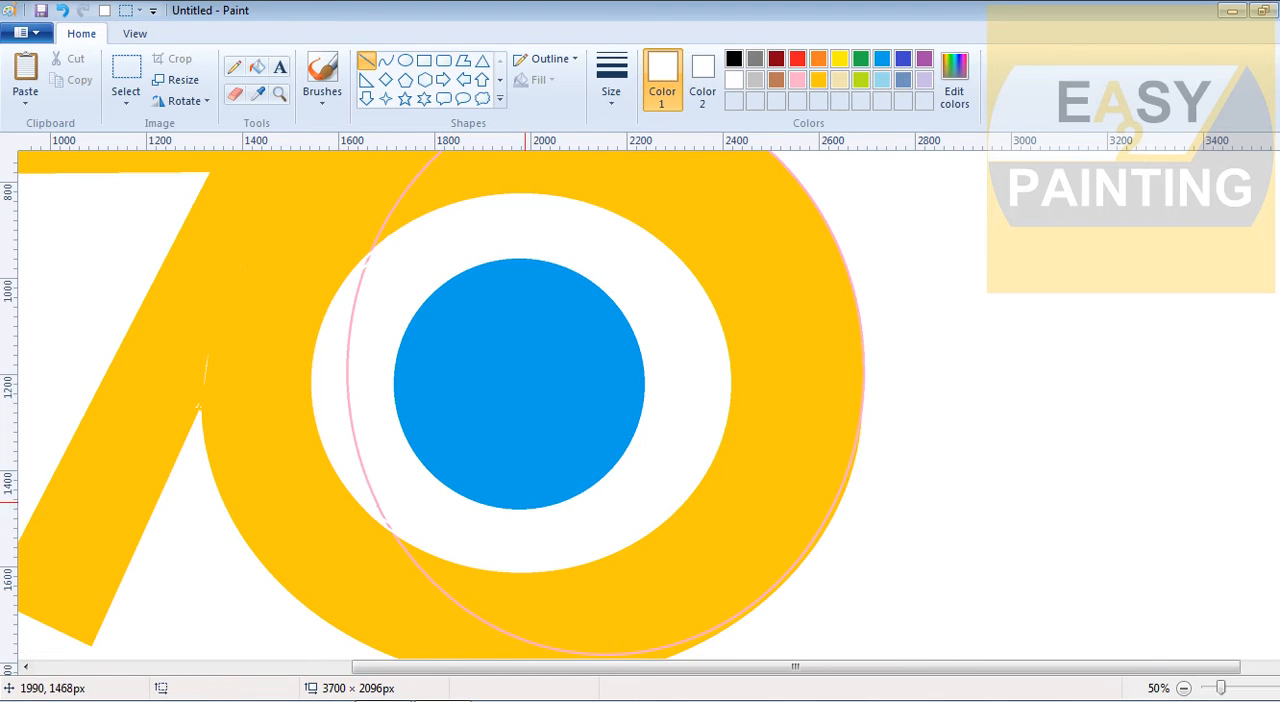
Fill the pink curve segment beside the blue circle and the leftover gold spike with white
left_click(350, 405)
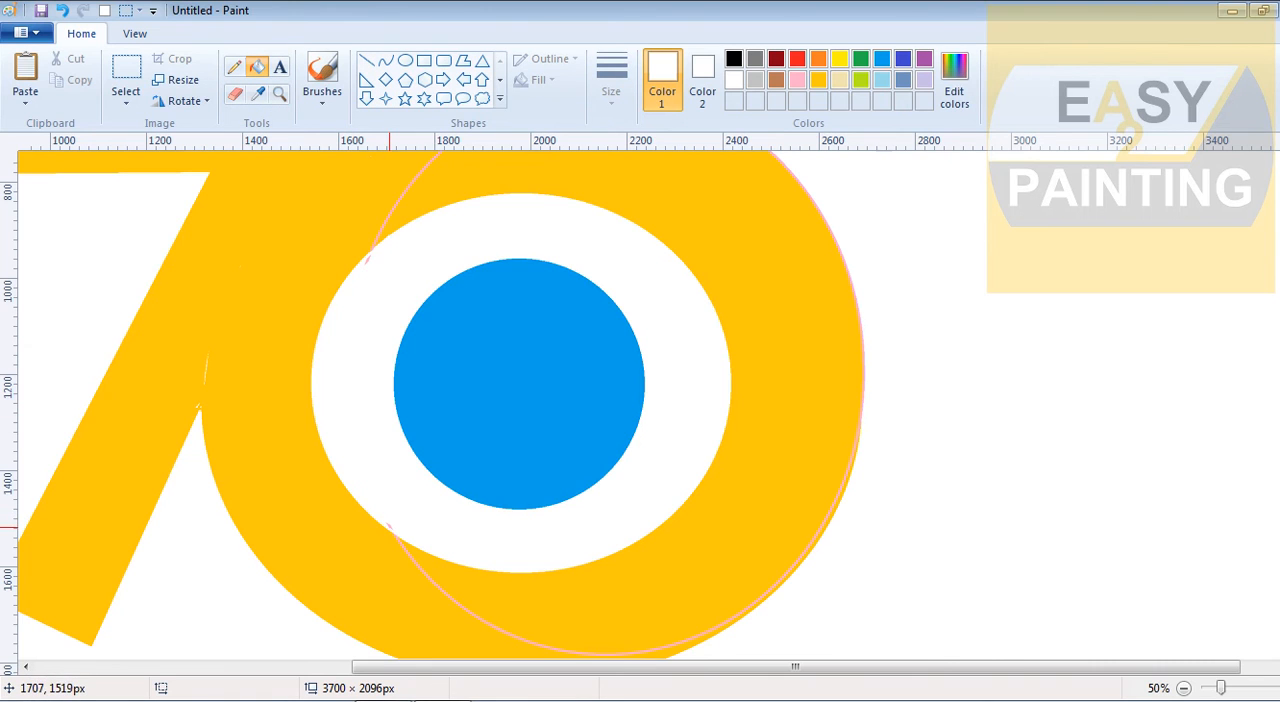
scroll(857, 334, "up", 5)
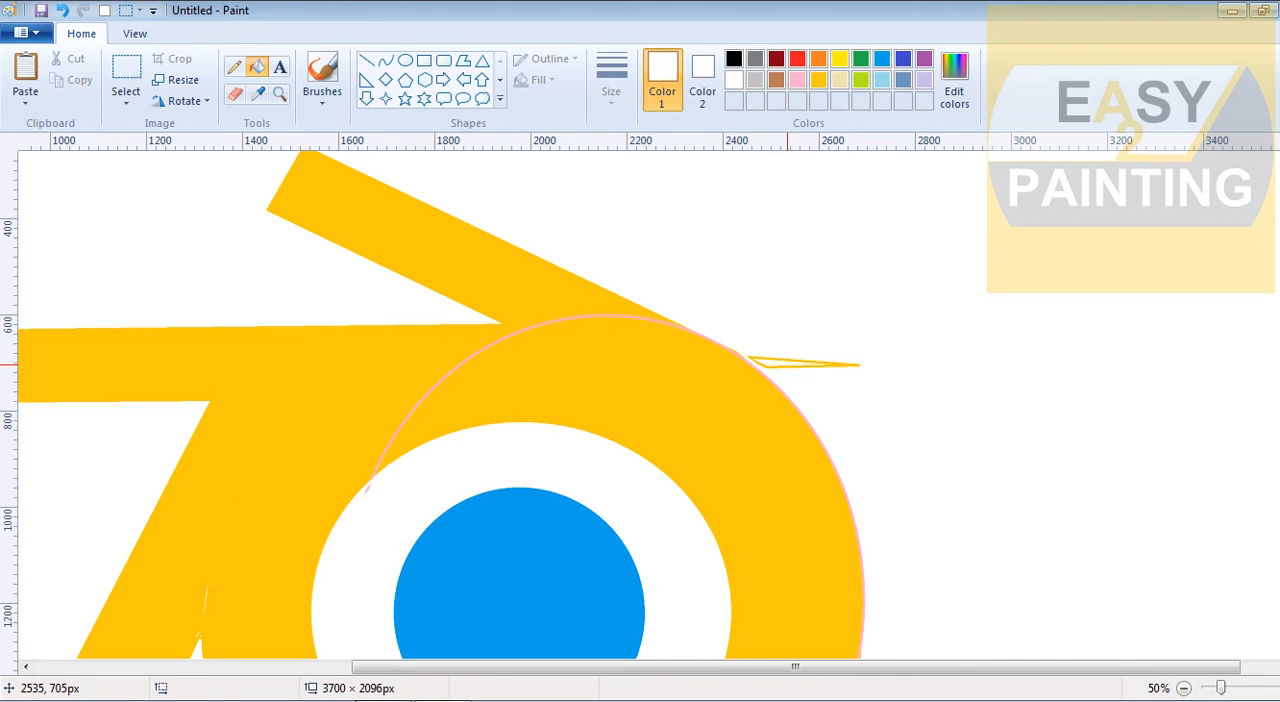
left_click(779, 368)
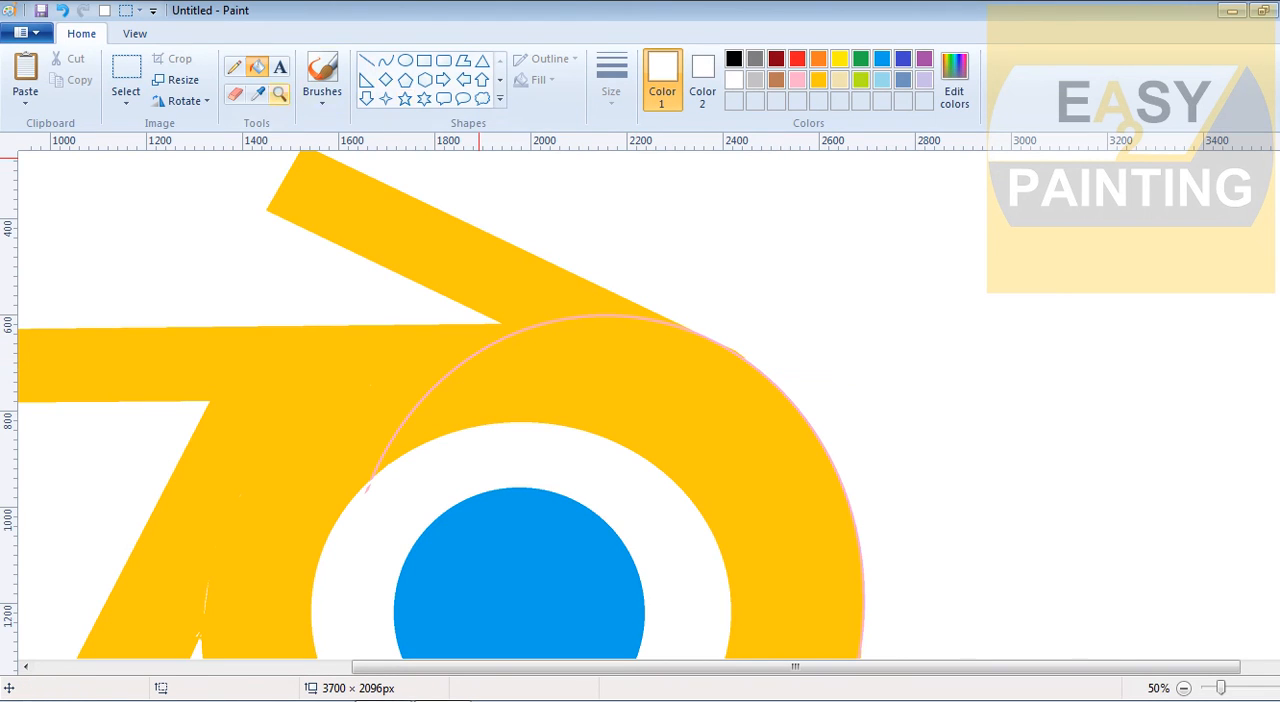
Recolour the remaining pink curve on the ring with the ring's sampled gold
left_click(257, 93)
left_click(520, 395)
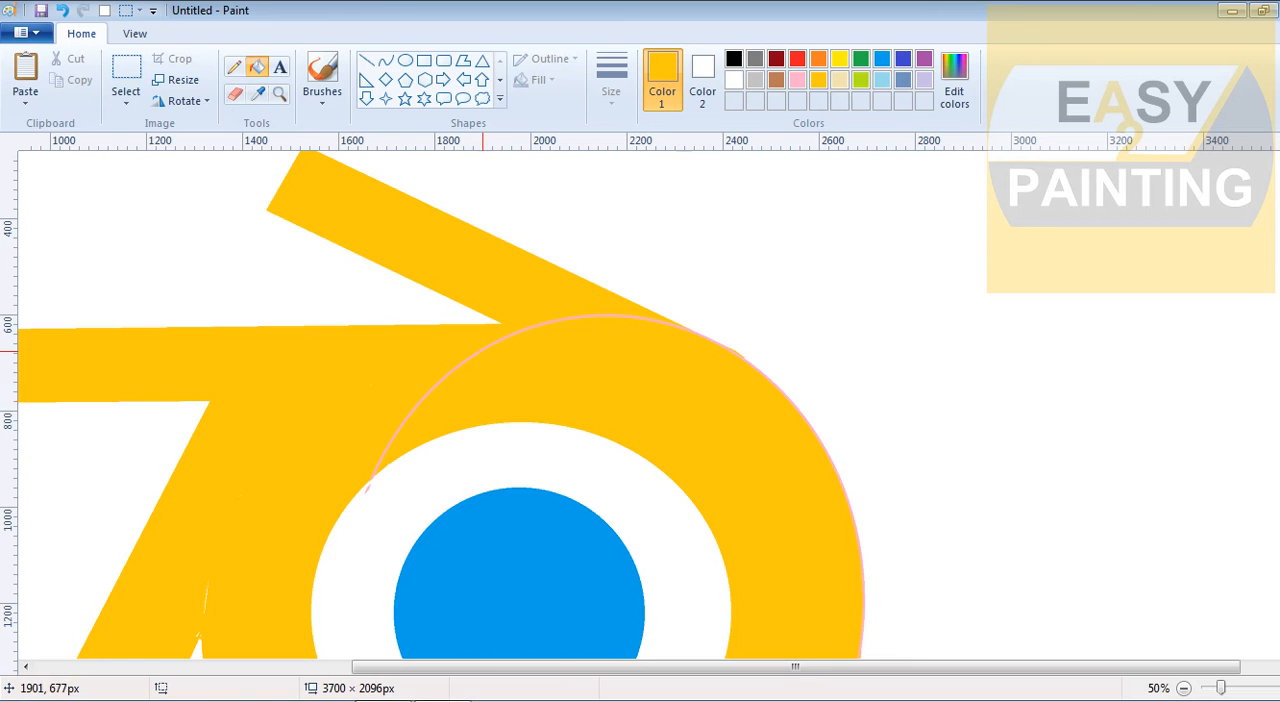
scroll(483, 350, "down", 5)
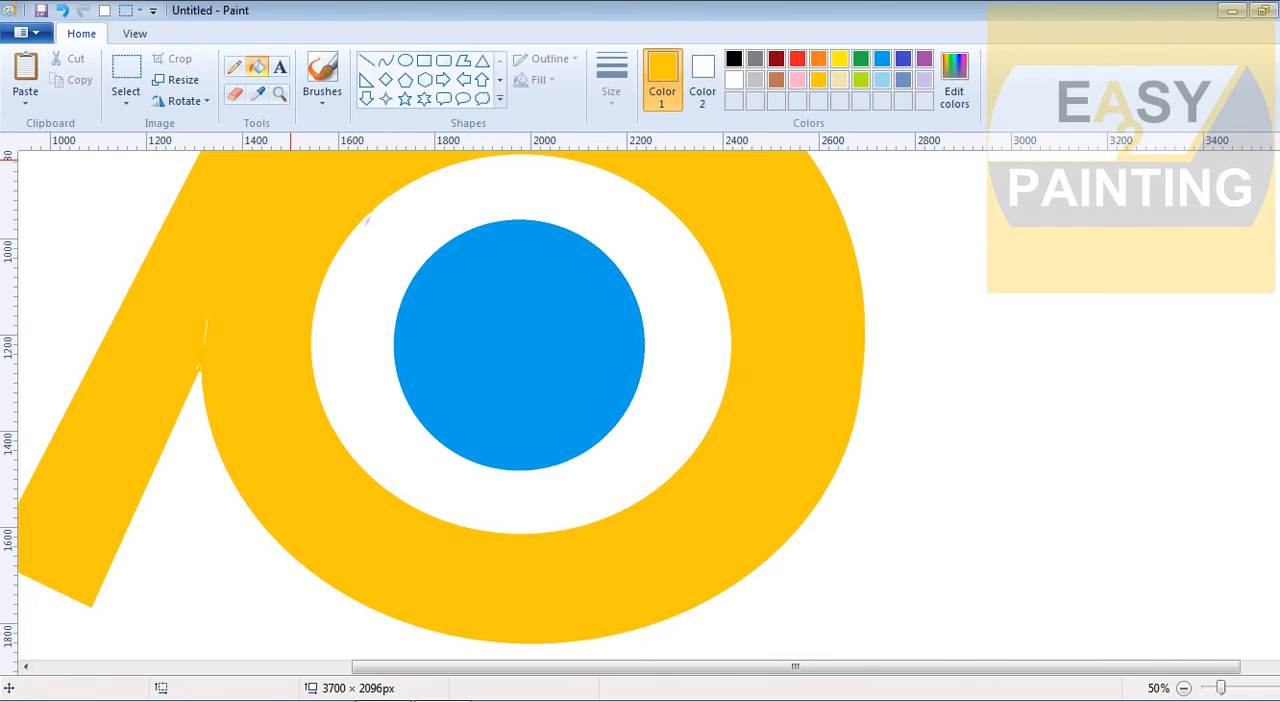
Paint over the small white gaps where the lower-left arm meets the ring with a gold brush
left_click(322, 75)
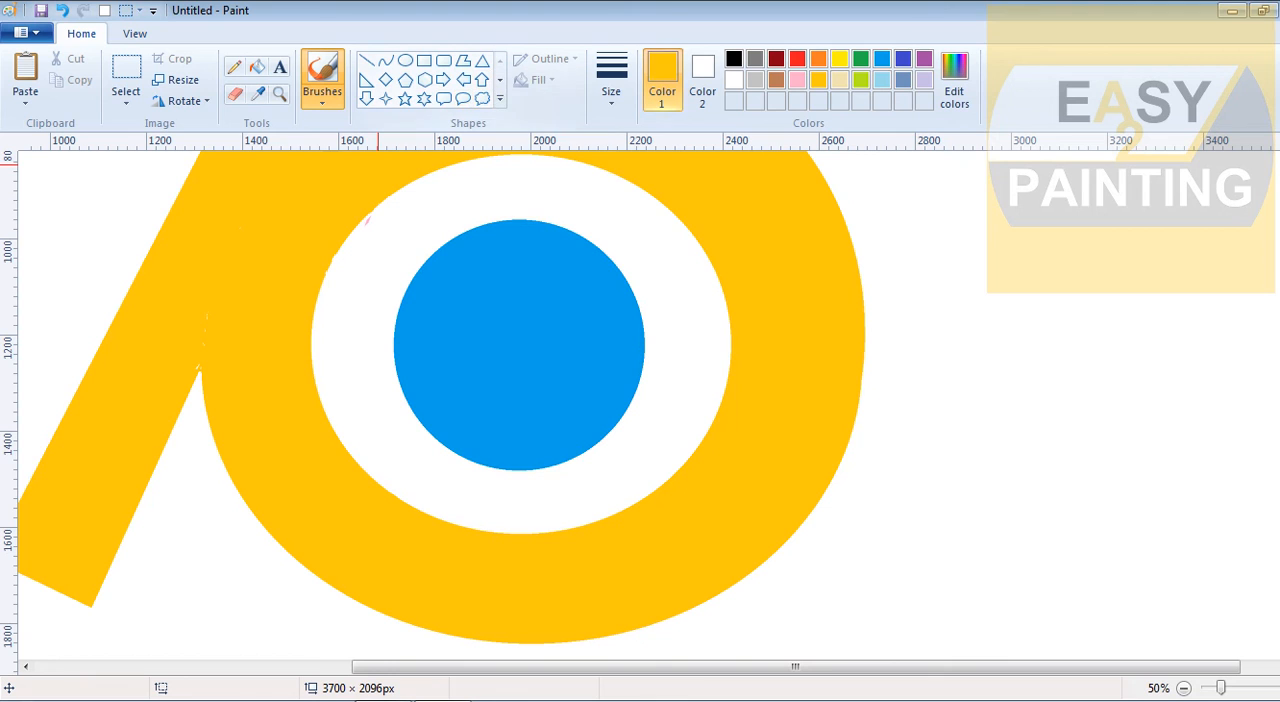
left_click(611, 80)
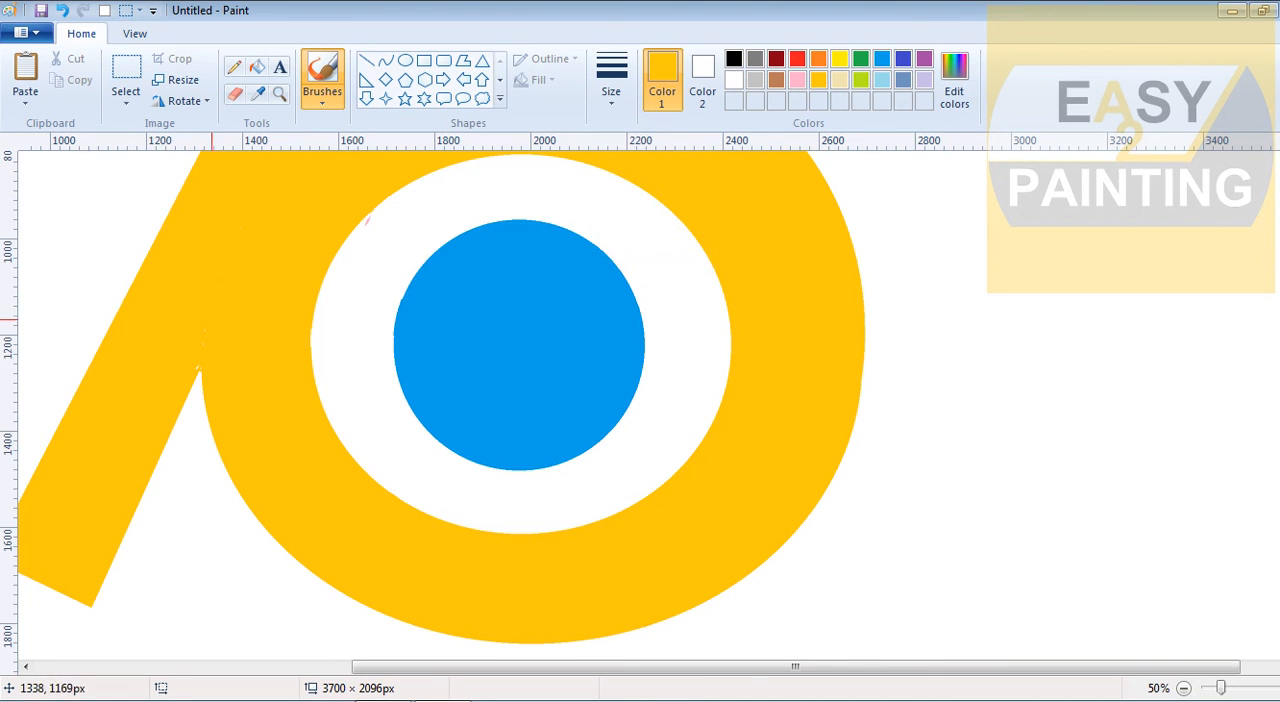
scroll(1160, 463, "up", 5)
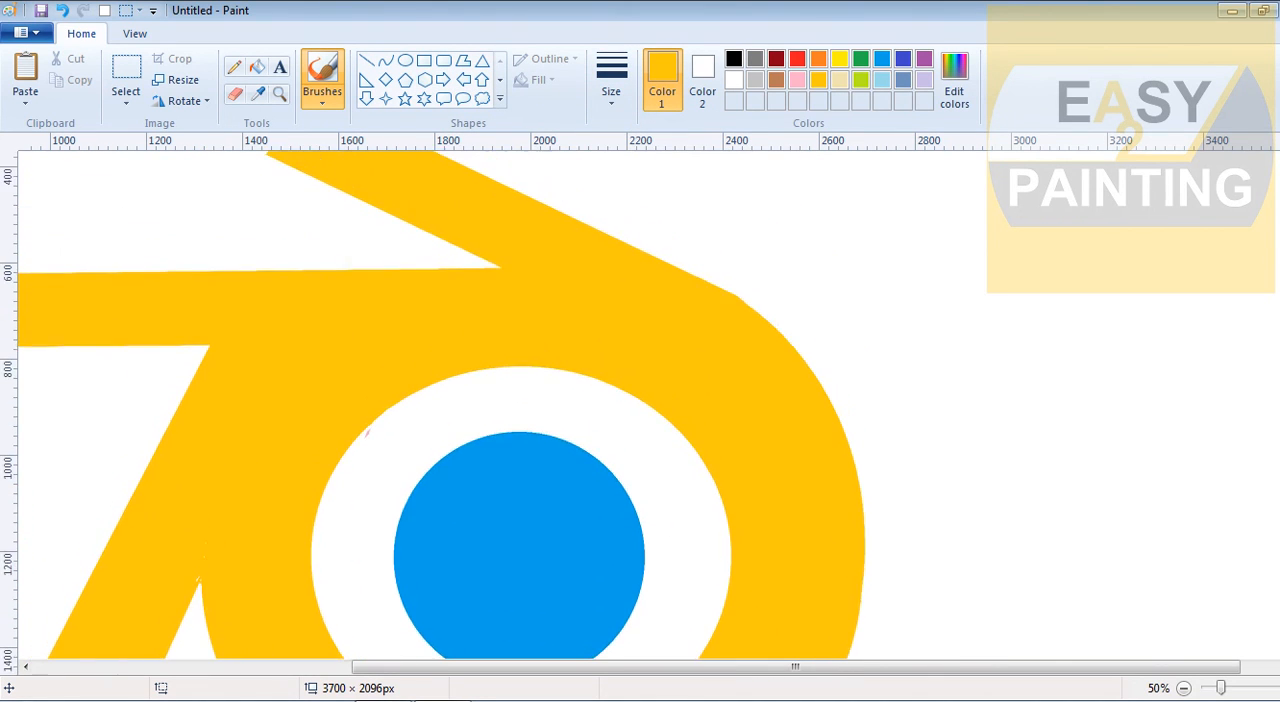
scroll(843, 438, "down", 1)
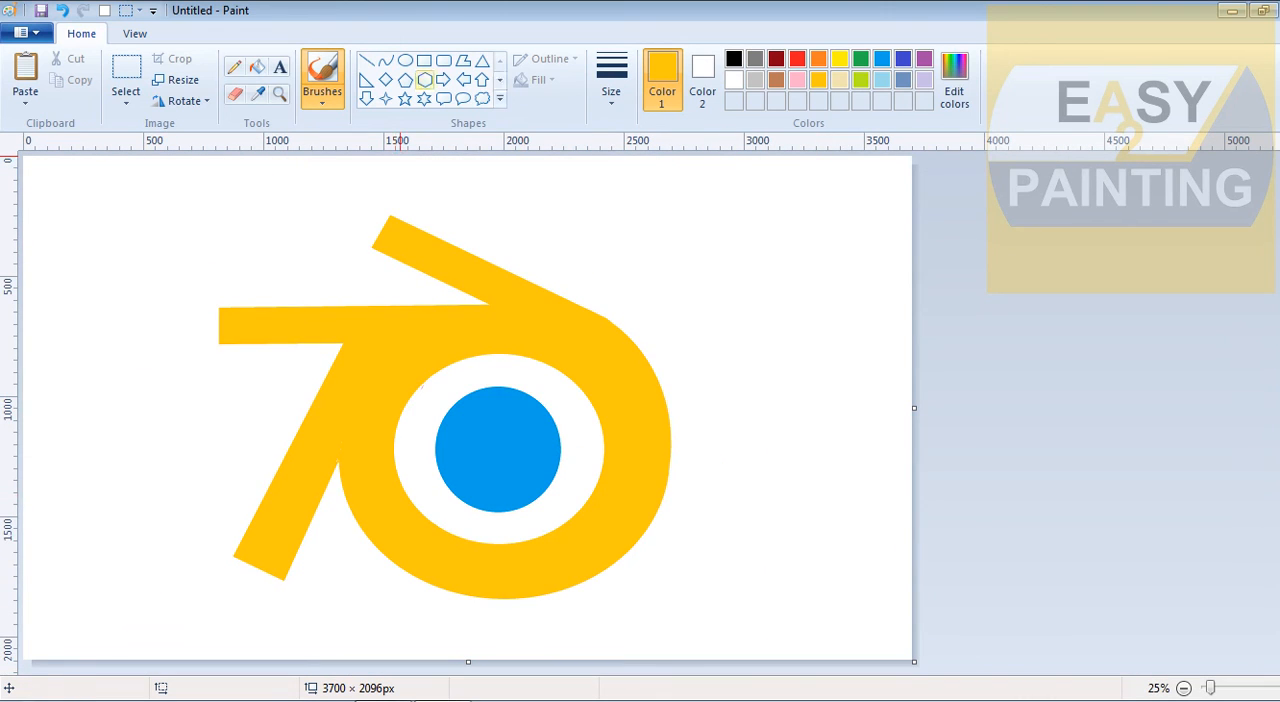
Draw a gold-outlined circle over the end of the lower-left arm to round it off
left_click(405, 60)
left_click_drag(221, 567, 264, 563)
left_click(353, 559)
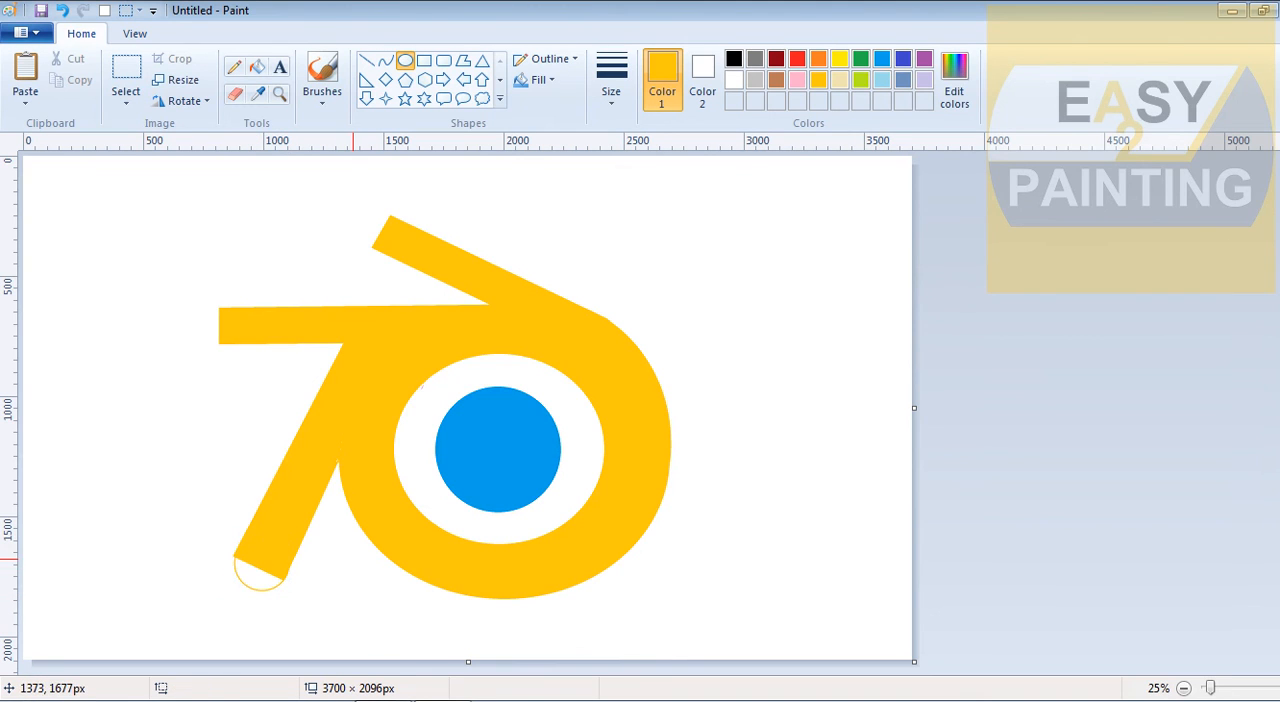
Draw gold-outlined circles on the ends of the horizontal arm, about 161 × 161 px, and the upper arm, about 145 × 145 px
left_click_drag(195, 302, 232, 332)
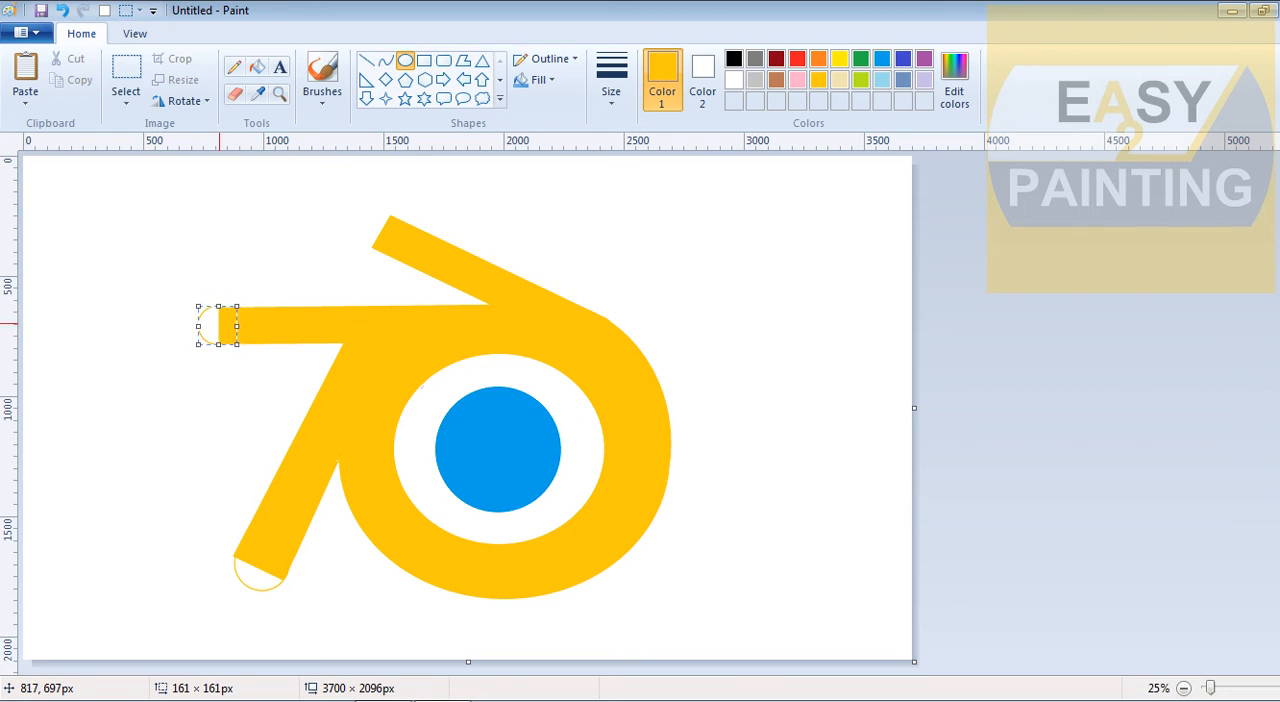
left_click(160, 330)
left_click_drag(362, 214, 400, 249)
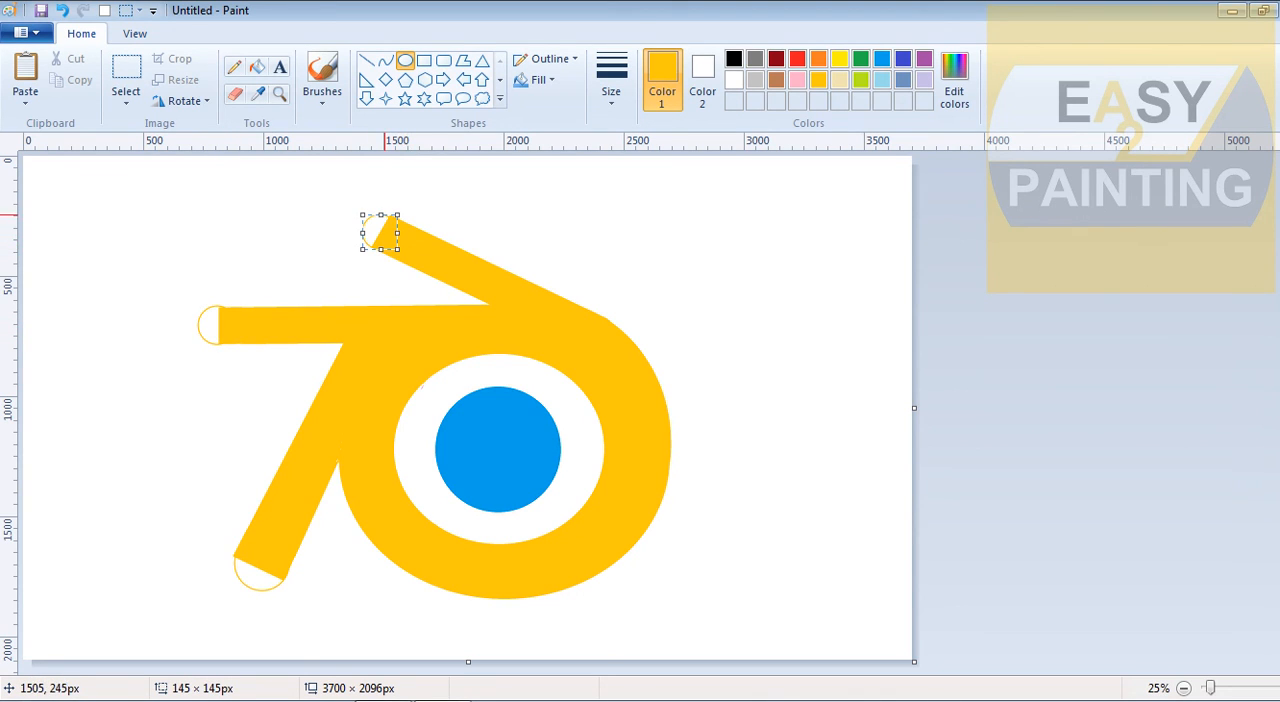
left_click(475, 208)
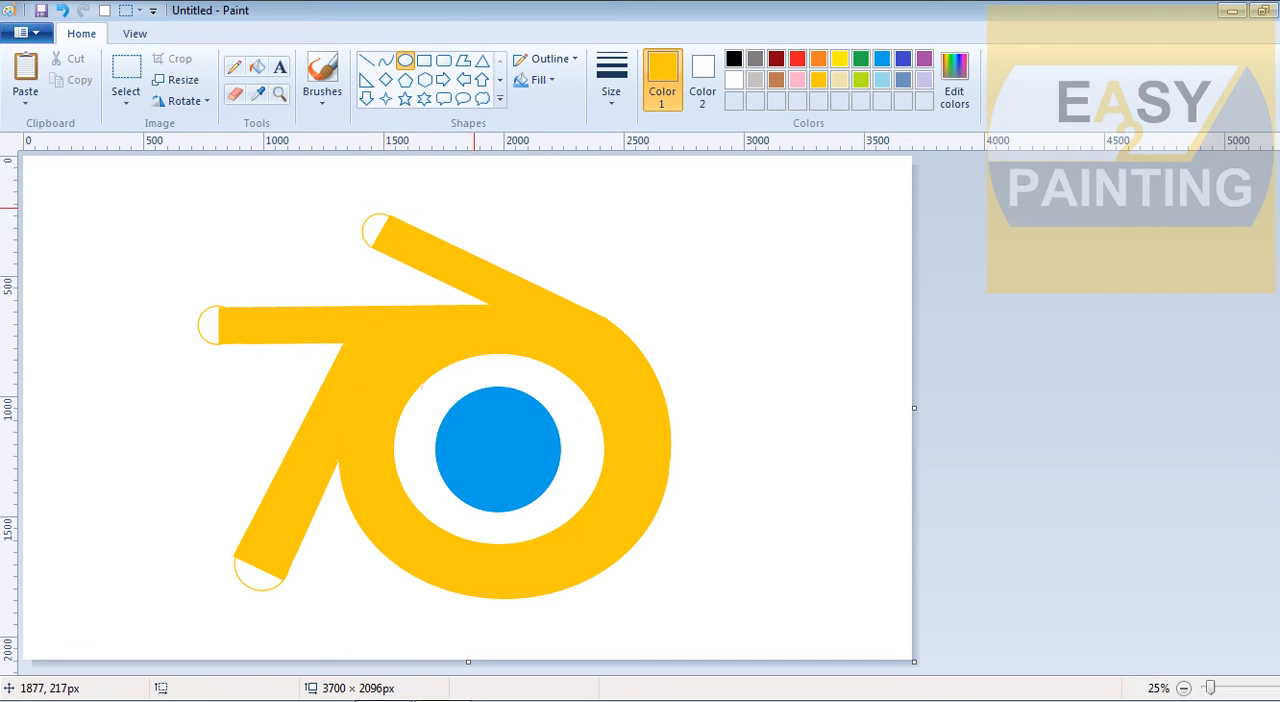
Fill the white parts of the three arm-end circles with gold
left_click(257, 66)
left_click(375, 228)
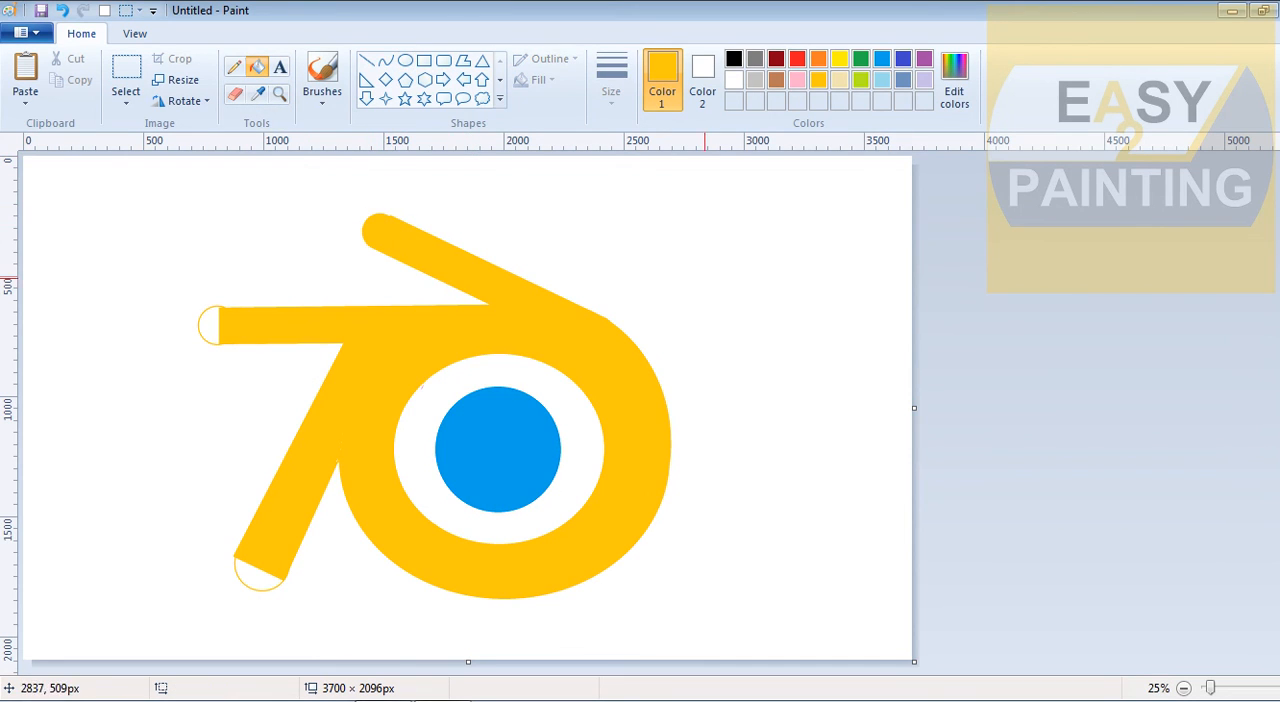
left_click(207, 327)
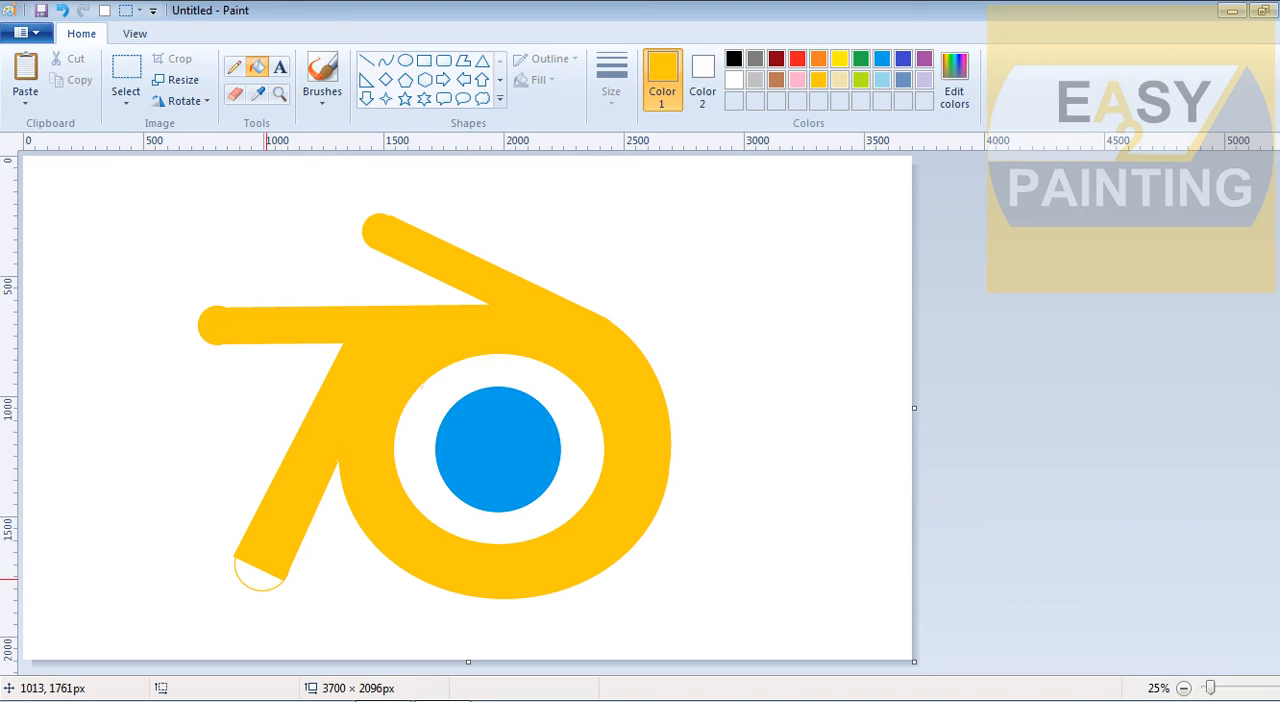
left_click(266, 578)
left_click(1183, 688)
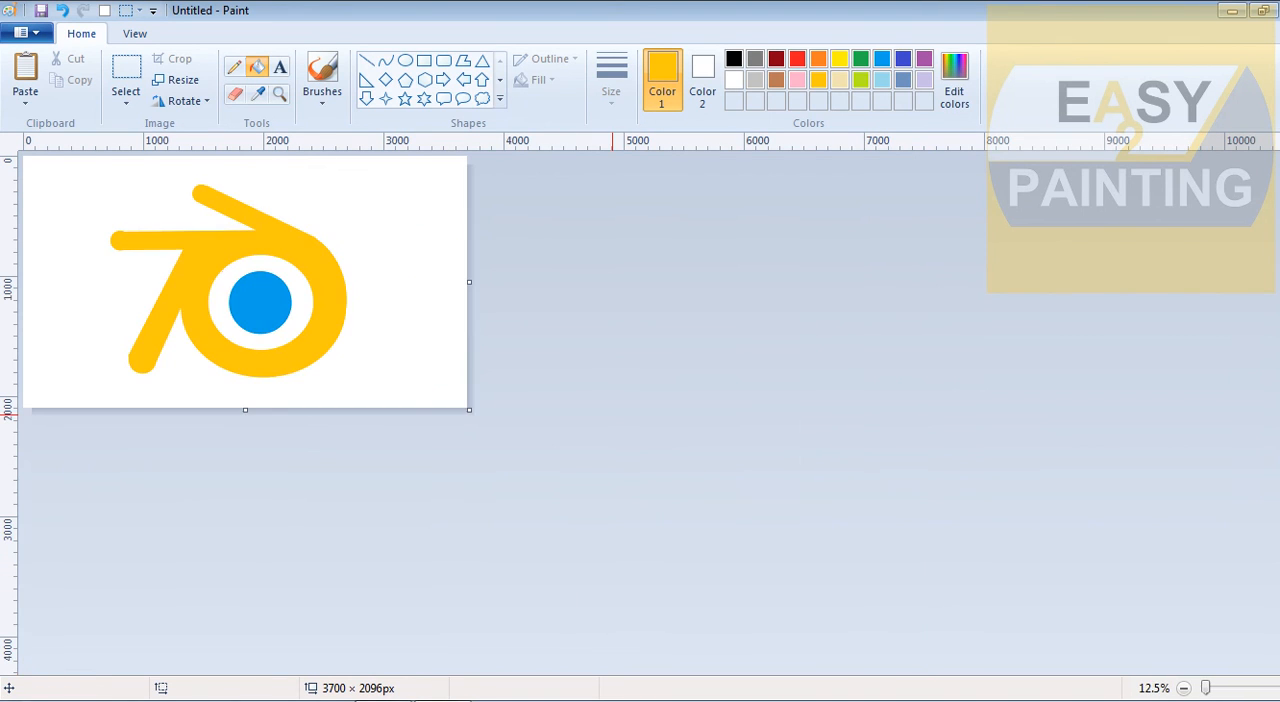
left_click(1270, 688)
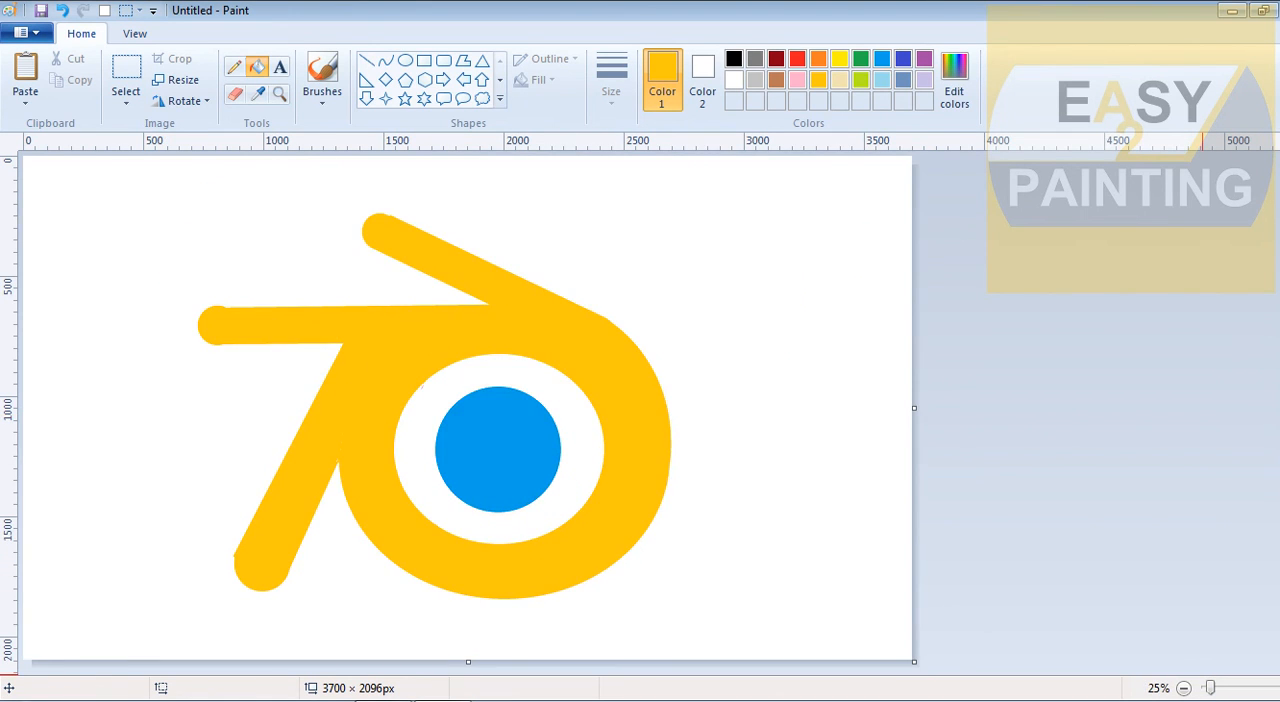